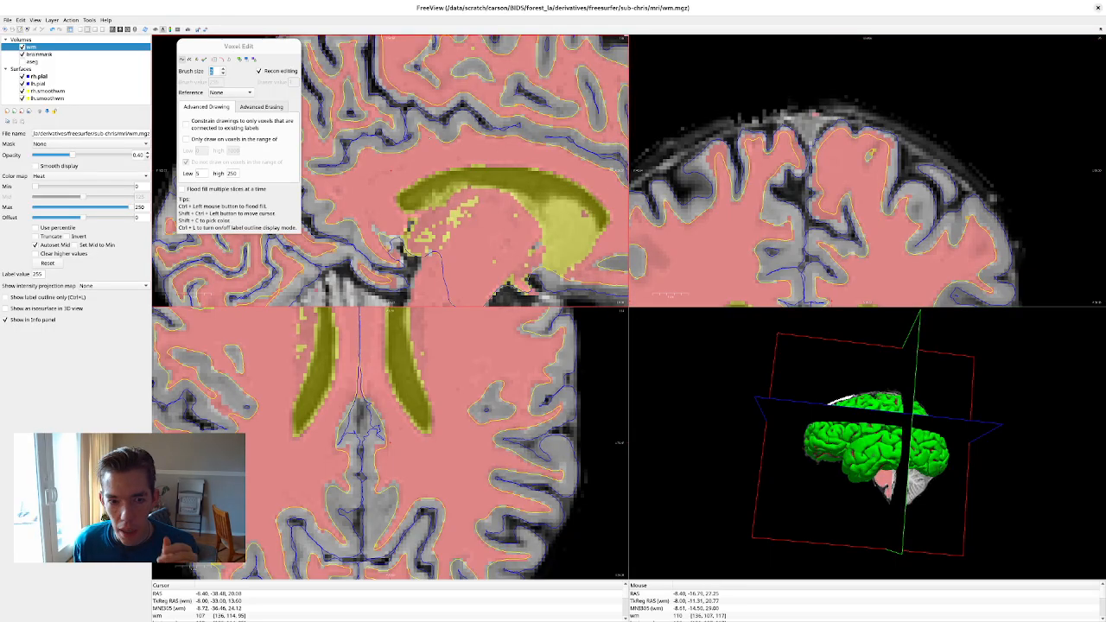
- Close voxel editing, display the aseg volume alone, and switch the display back to wm over brainmask with aseg hidden
left_click_drag(249, 45, 145, 69)
left_click(4, 29)
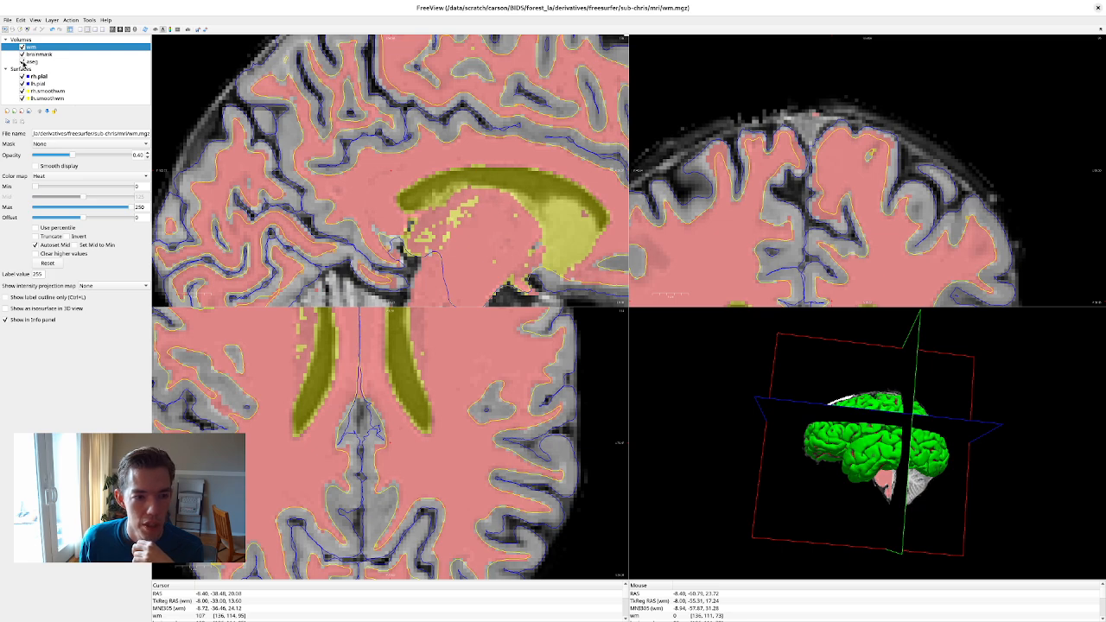
left_click(22, 47)
left_click(21, 54)
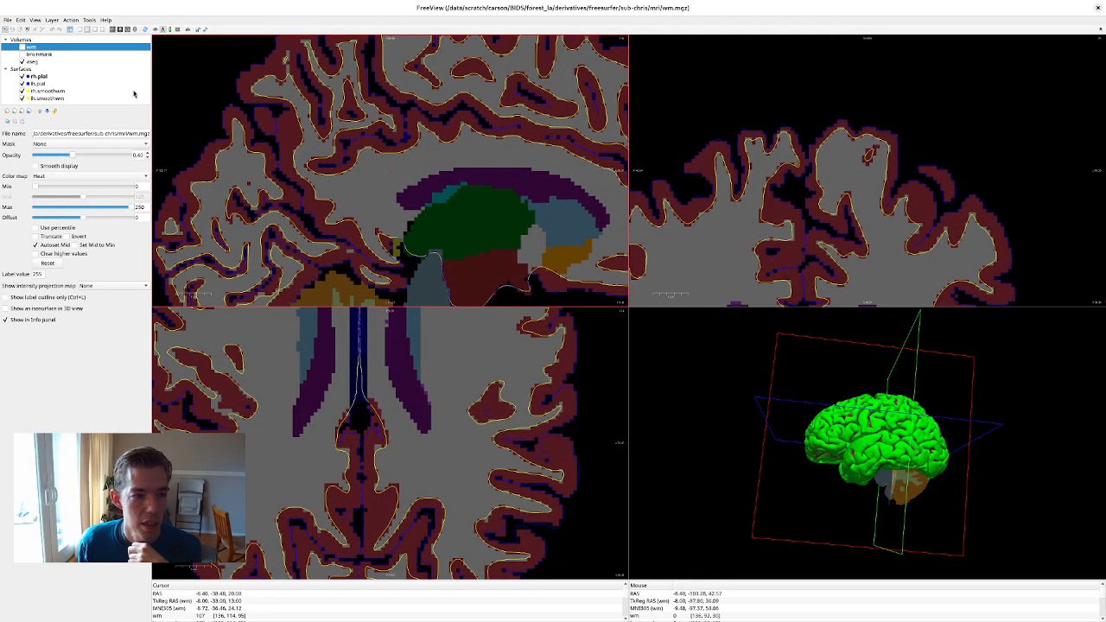
left_click(22, 61)
left_click(22, 47)
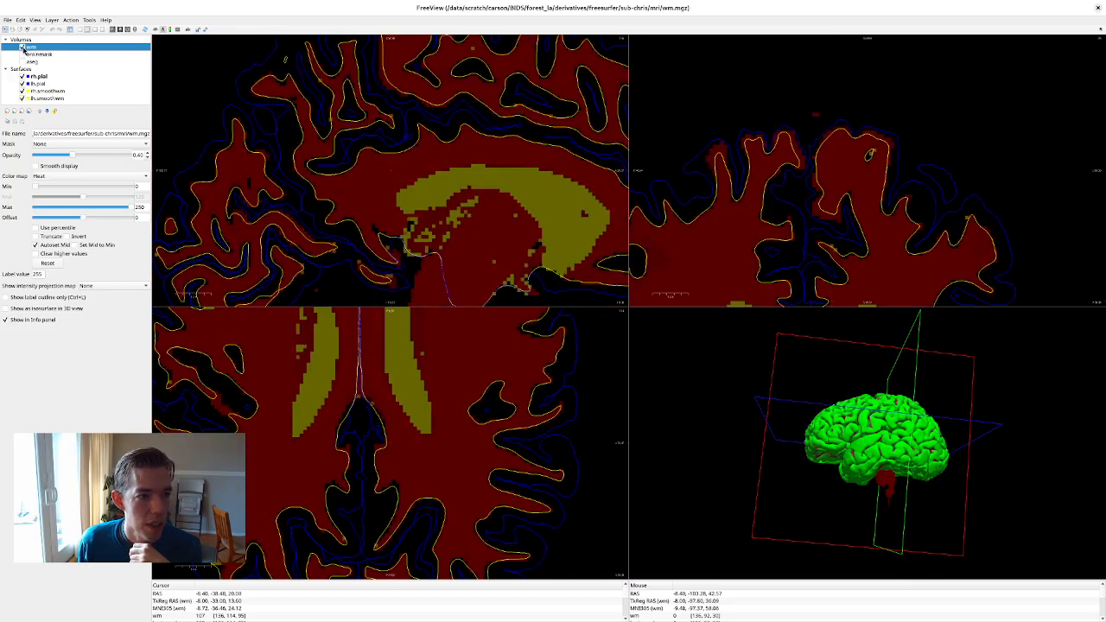
left_click(21, 53)
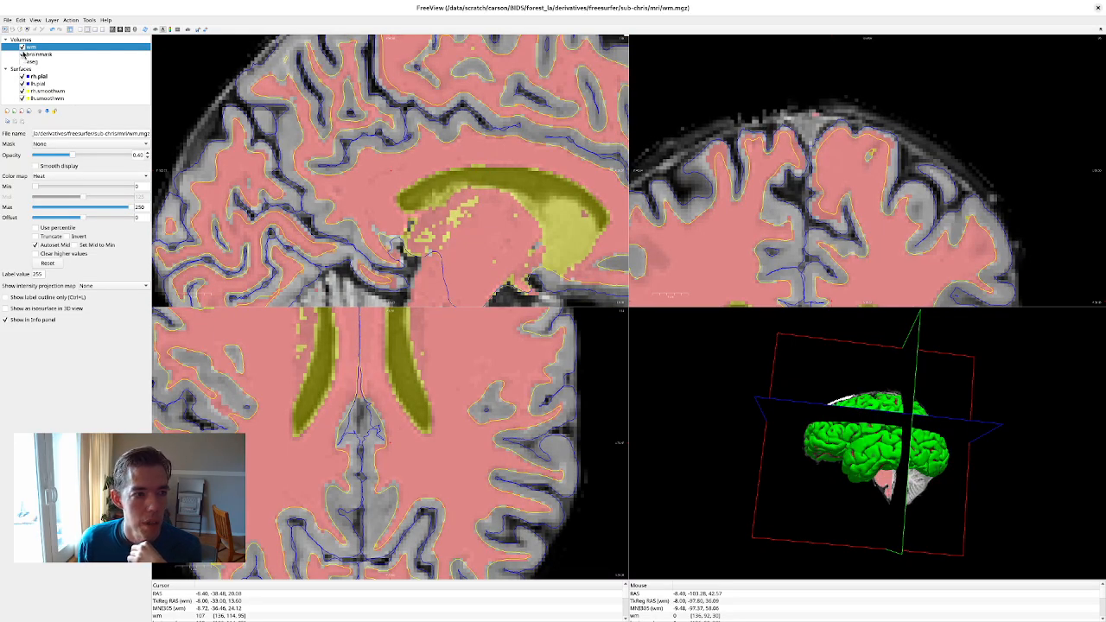
- Toggle the wm and brainmask volumes on and off to compare the white matter mask with the underlying anatomy
left_click(21, 47)
left_click(22, 48)
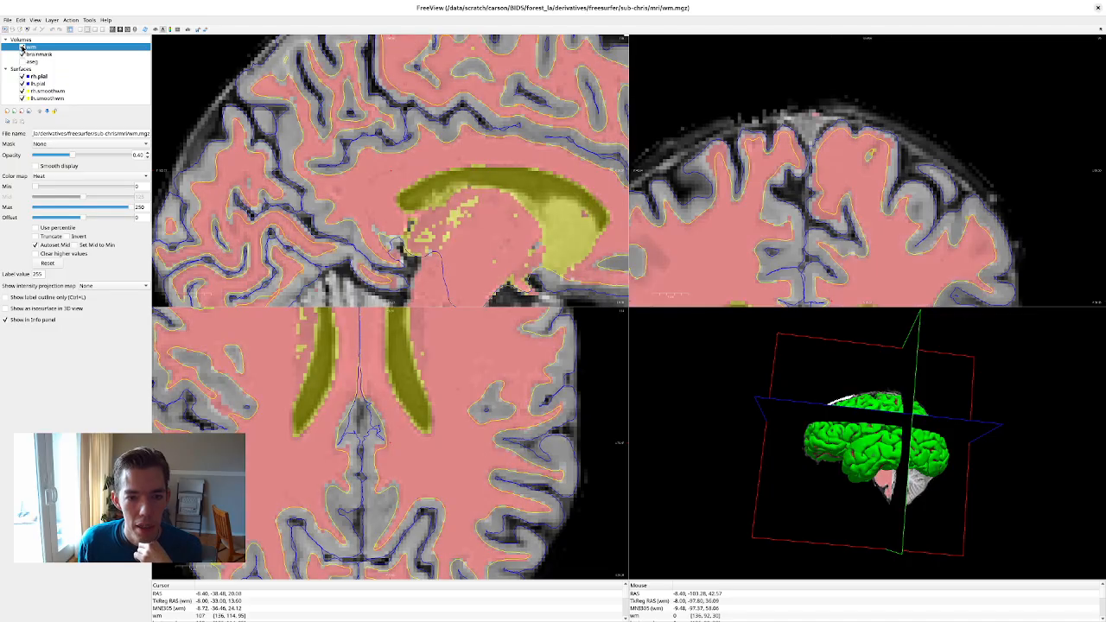
left_click(21, 48)
left_click(21, 48)
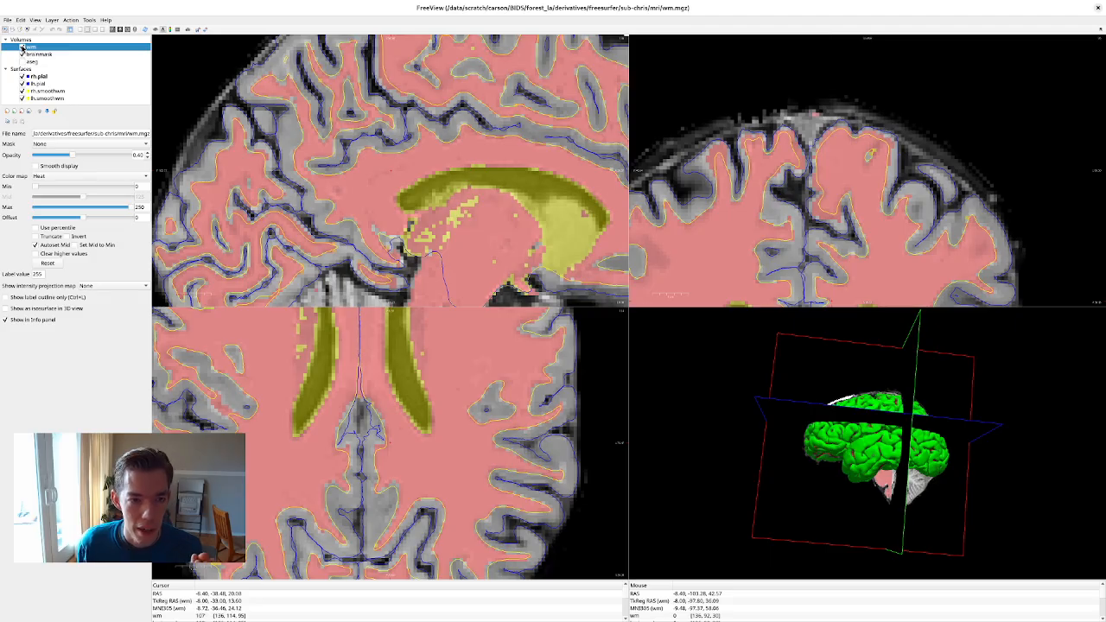
left_click(22, 48)
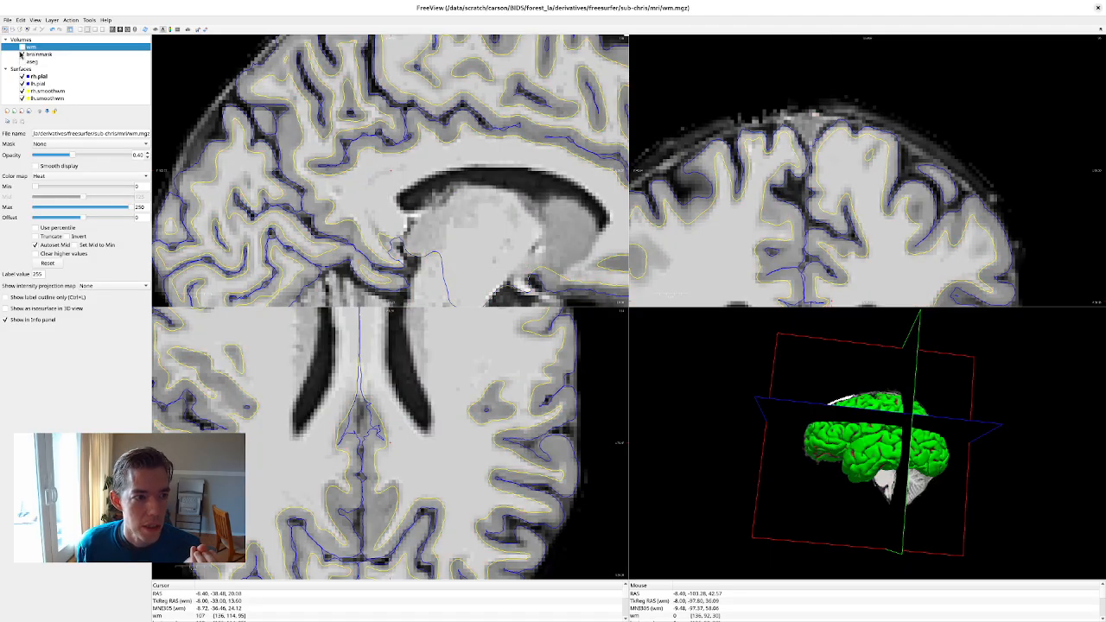
left_click(21, 54)
left_click(22, 55)
left_click(22, 54)
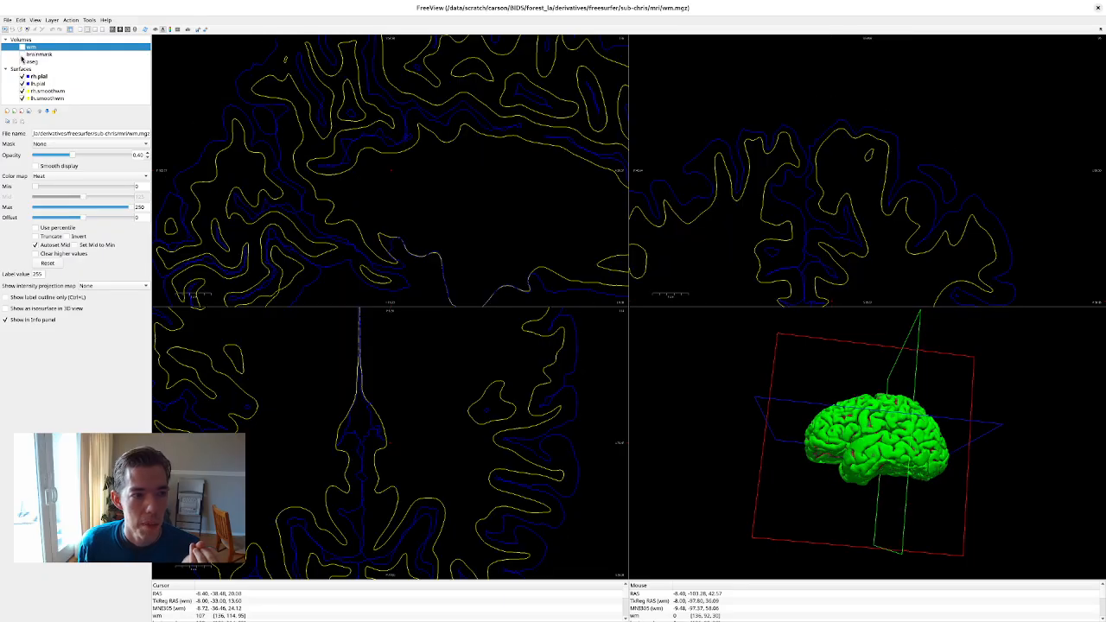
left_click(21, 54)
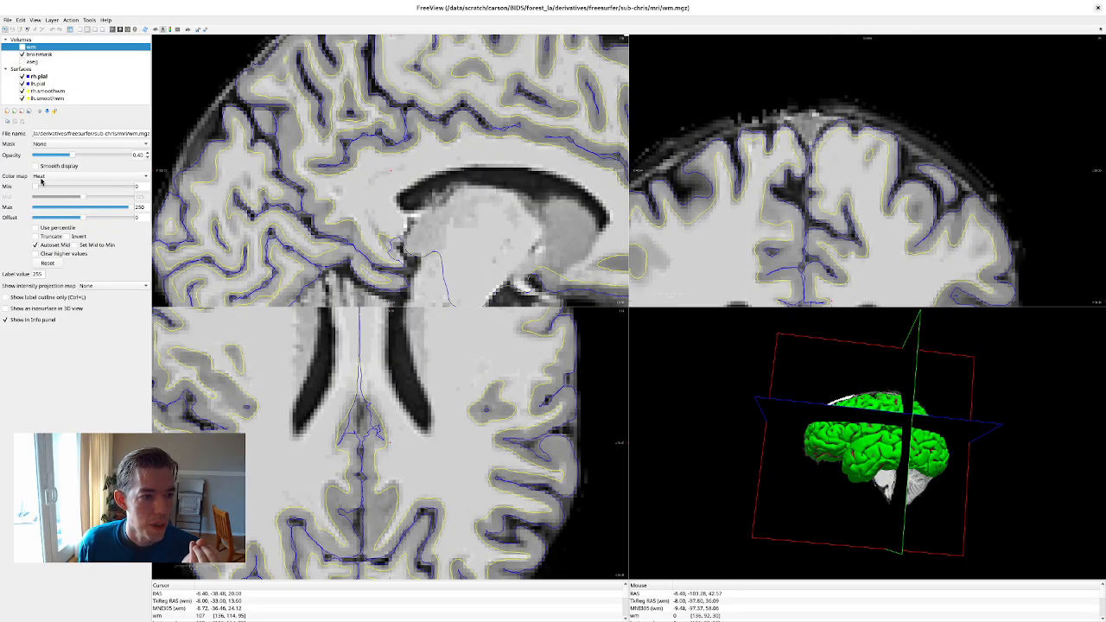
- Try the Heat color map on the brainmask volume and return it to Grayscale
left_click(48, 54)
left_click(79, 176)
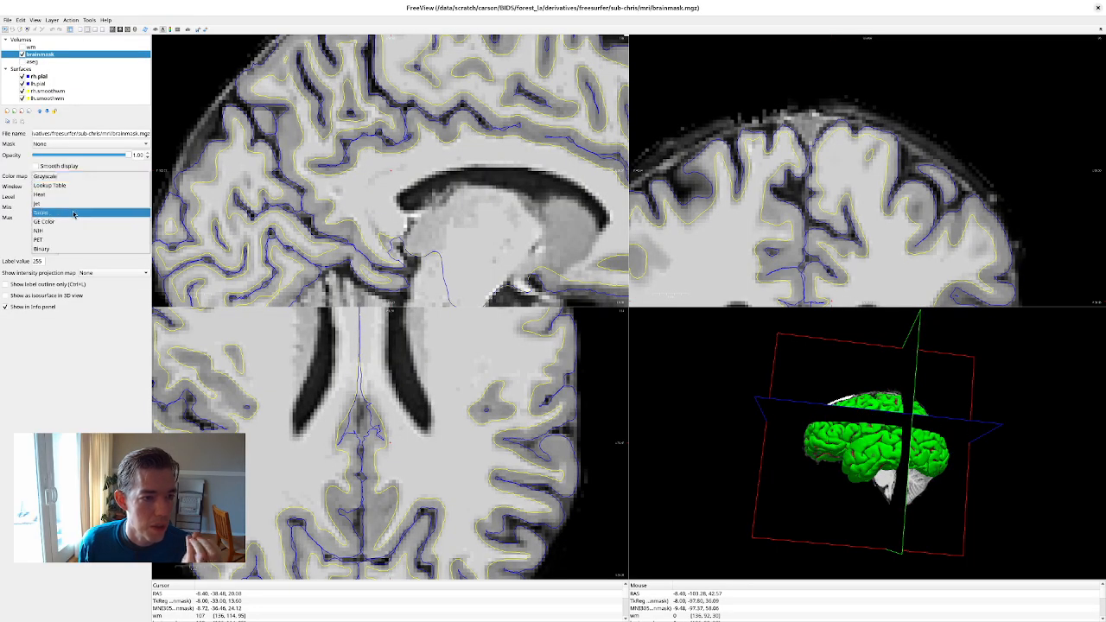
left_click(76, 195)
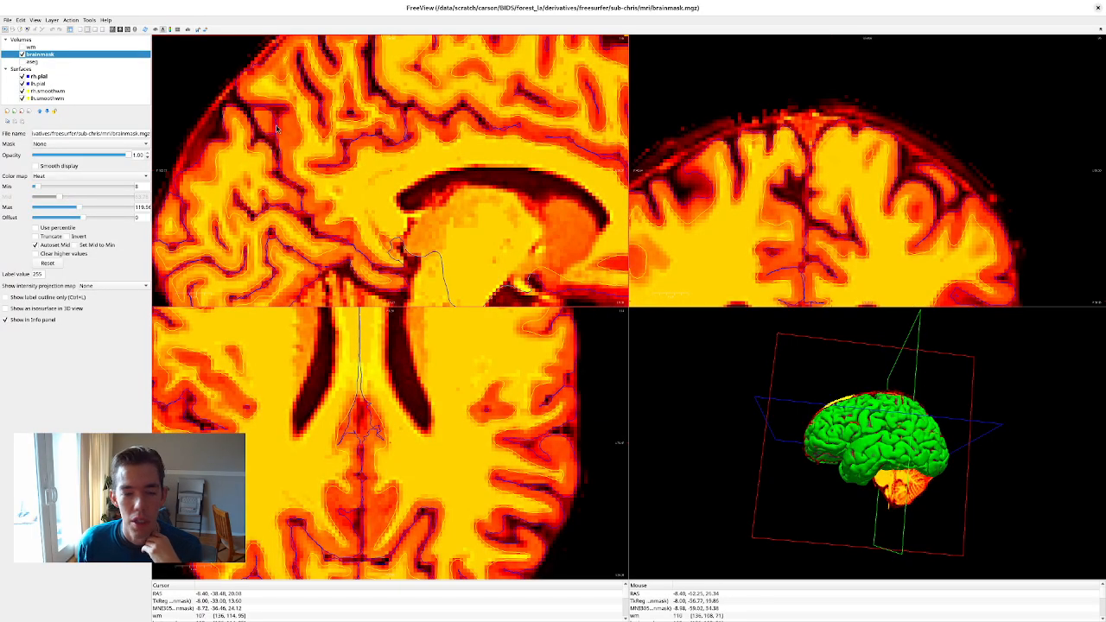
left_click(78, 177)
left_click(68, 159)
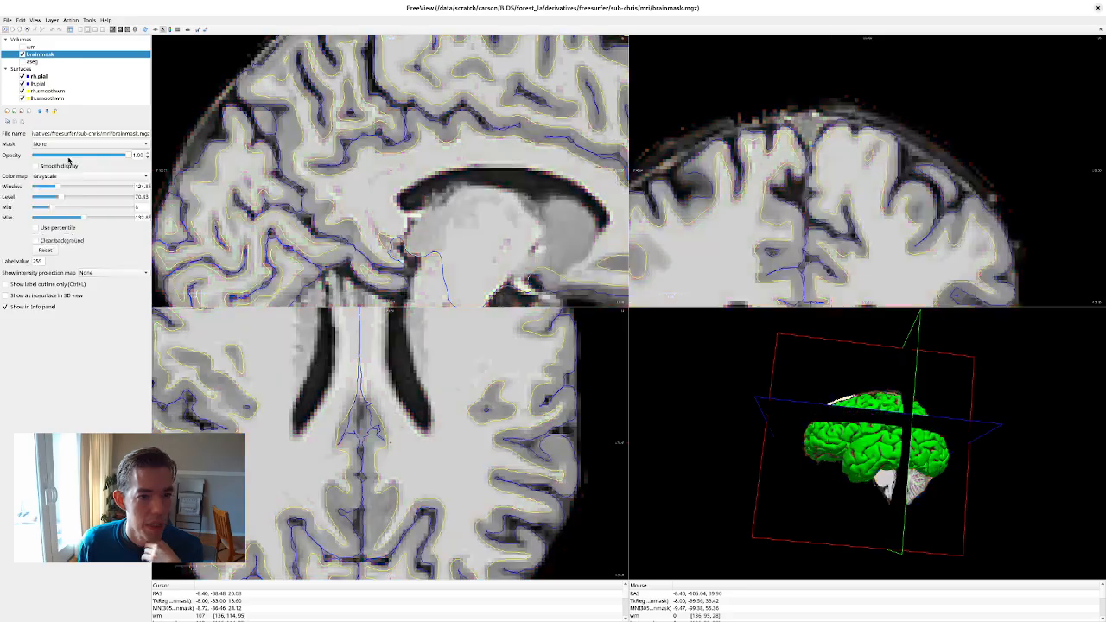
- Select the wm volume and show it over brainmask, toggling it to compare the mask with the anatomy
left_click(33, 46)
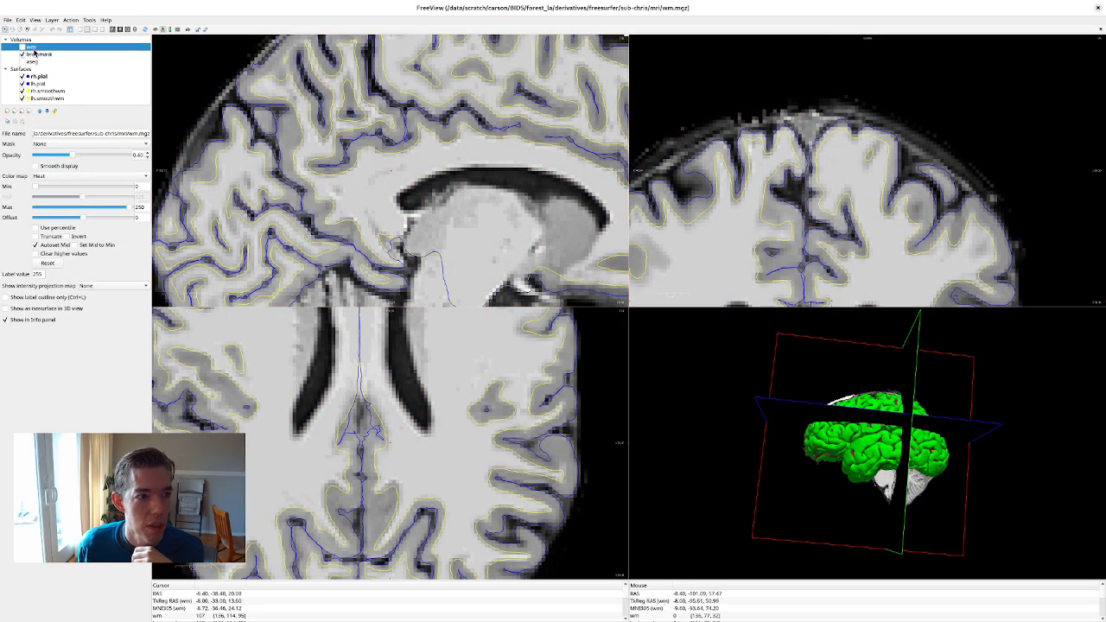
left_click(22, 48)
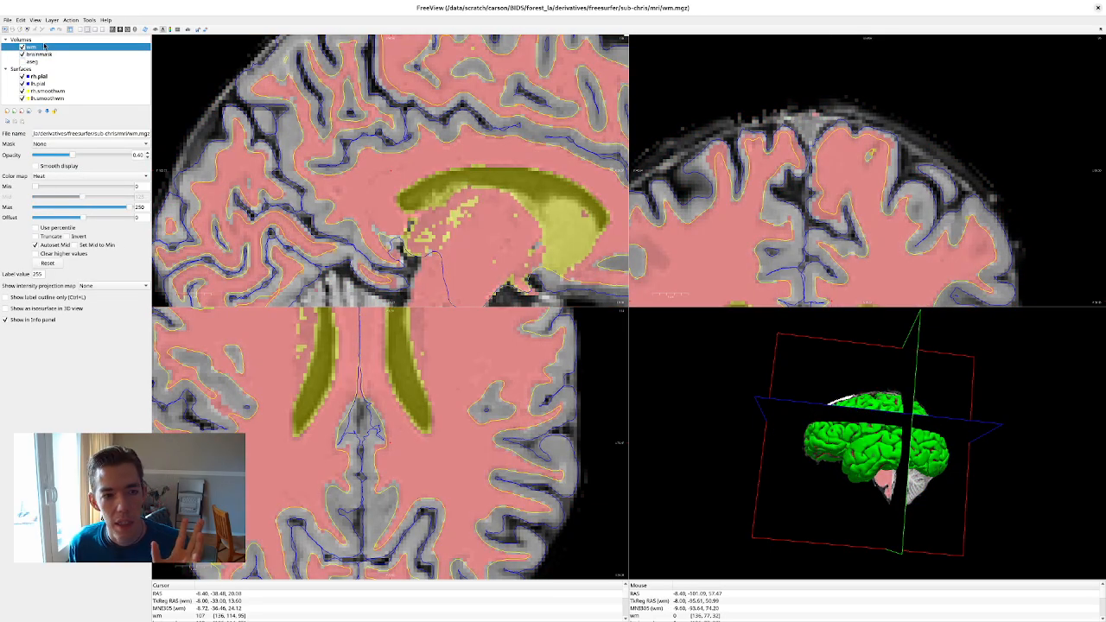
left_click(23, 47)
left_click(23, 48)
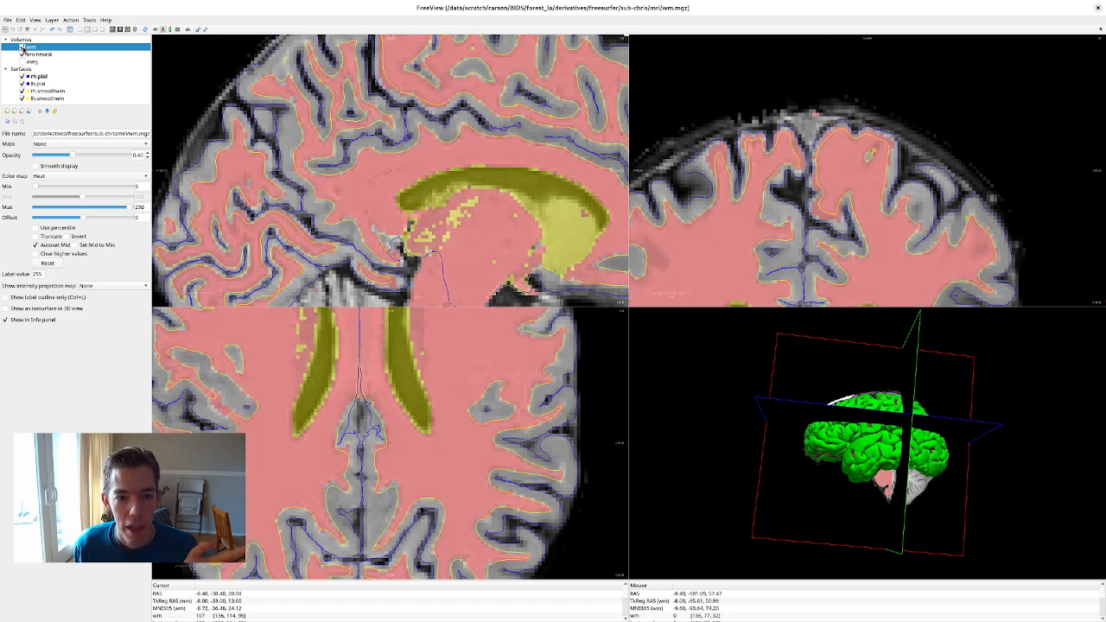
left_click(22, 48)
left_click(23, 48)
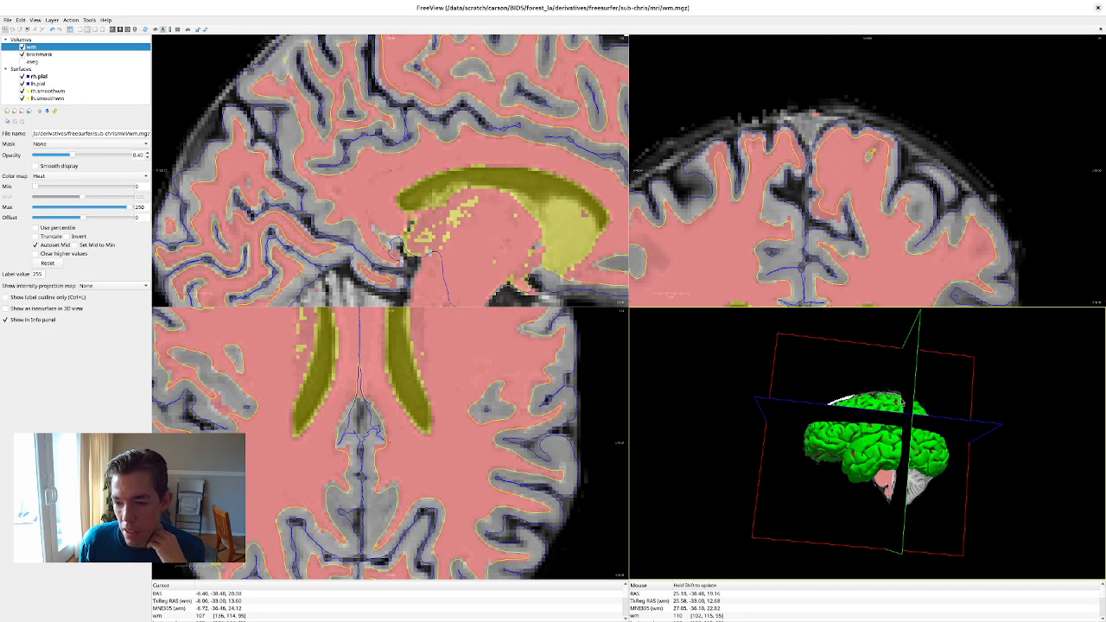
- Examine the 3D surfaces and the slices, then inspect the wm voxels in the skull above the coronal midline up close
left_click_drag(848, 444, 872, 391)
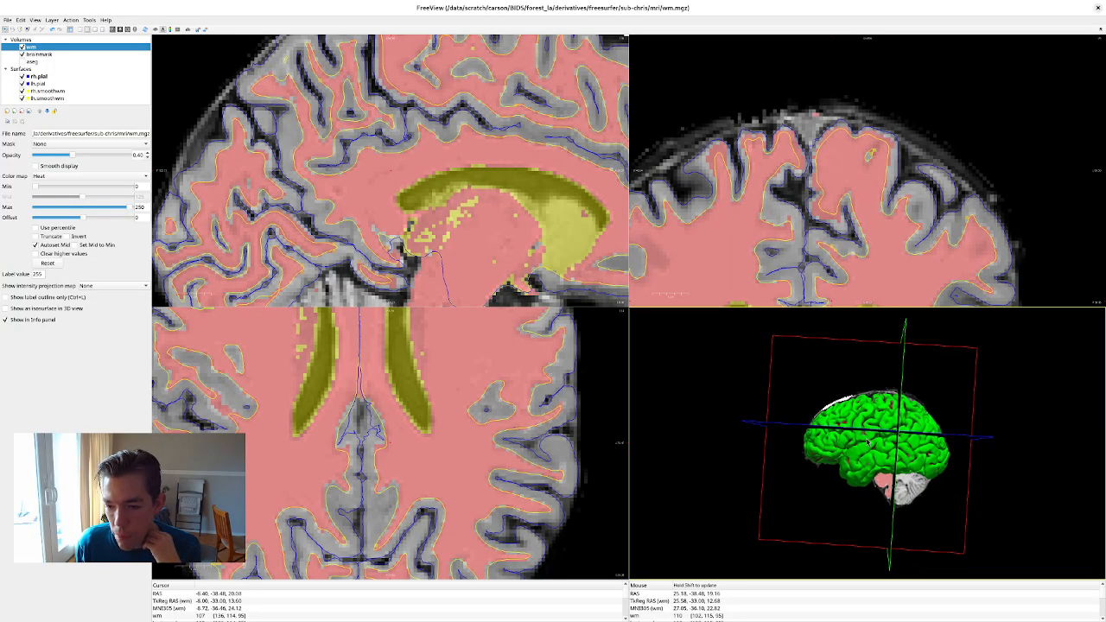
left_click_drag(860, 441, 876, 451)
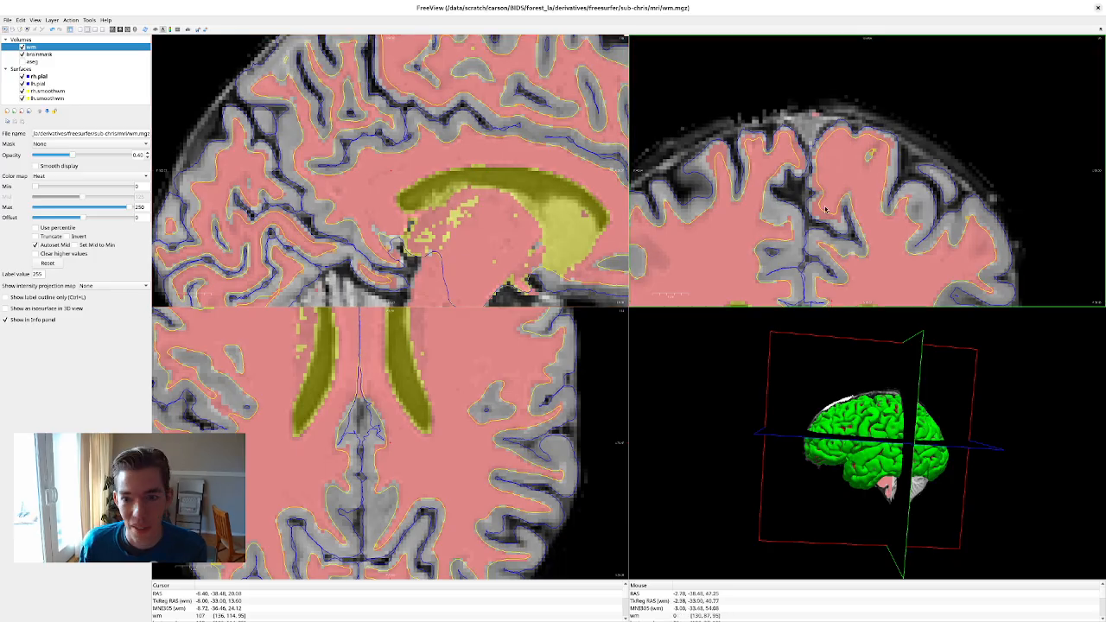
middle_click_drag(882, 278, 774, 244)
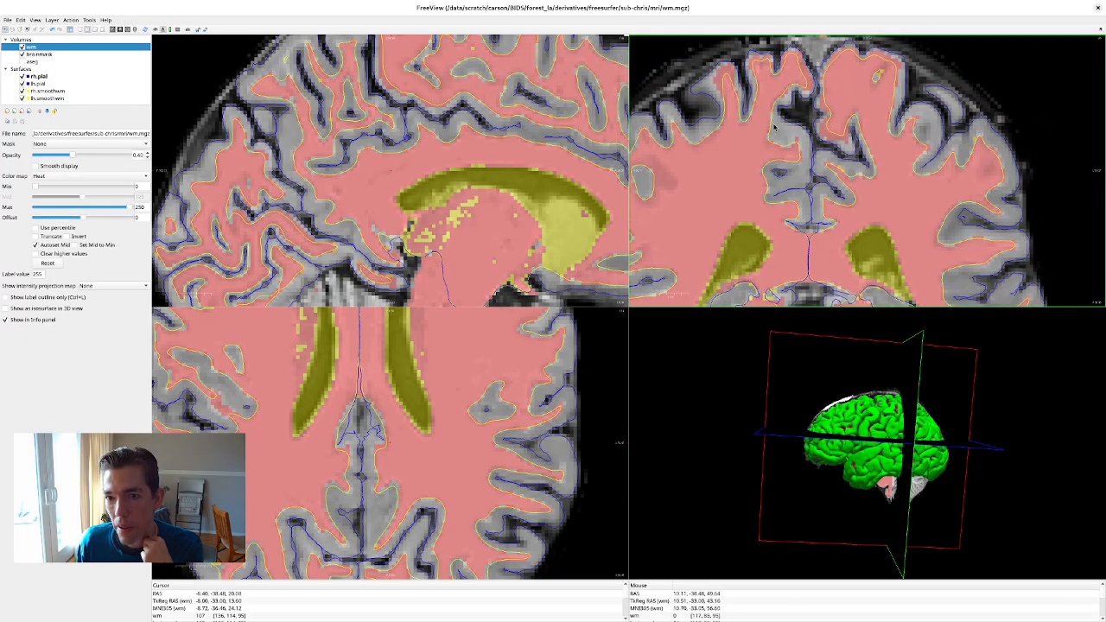
middle_click_drag(798, 168, 884, 100)
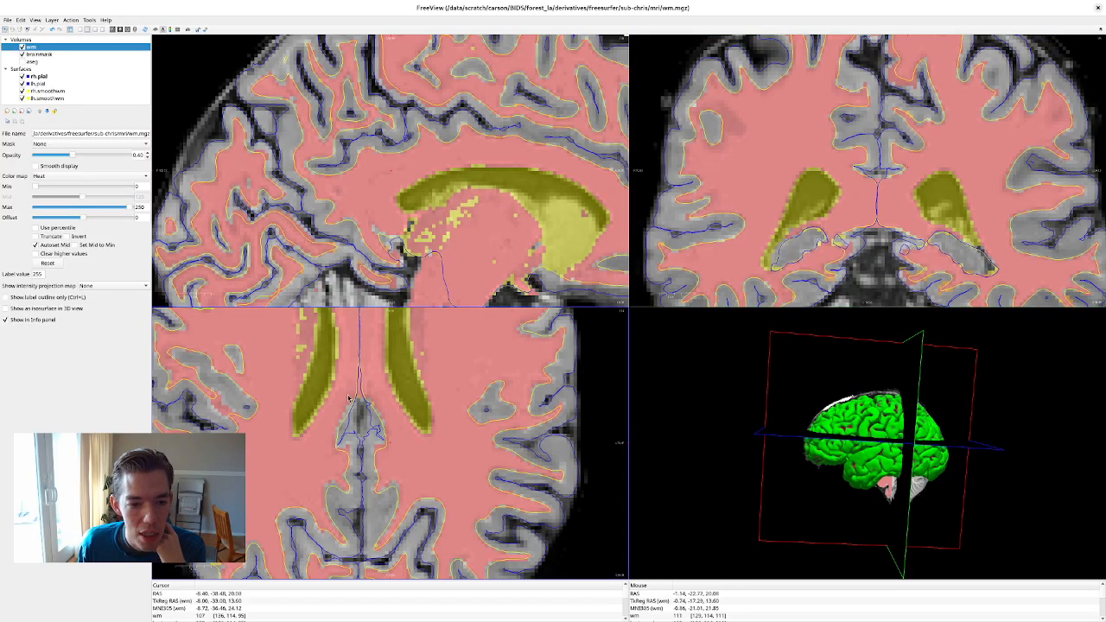
middle_click_drag(500, 215, 366, 180)
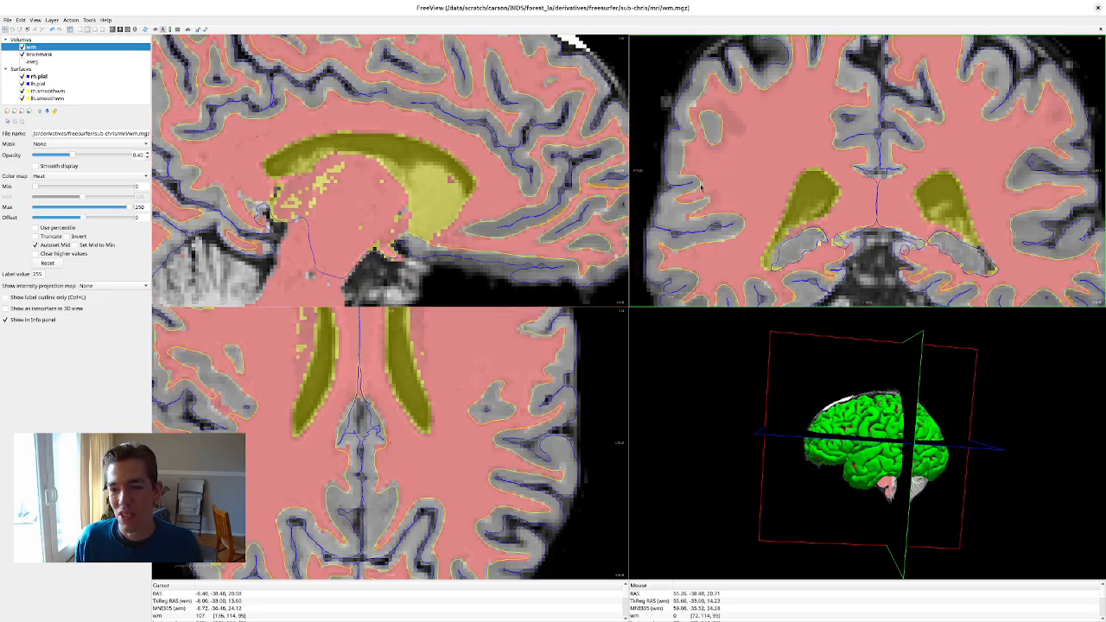
middle_click_drag(887, 174, 831, 175)
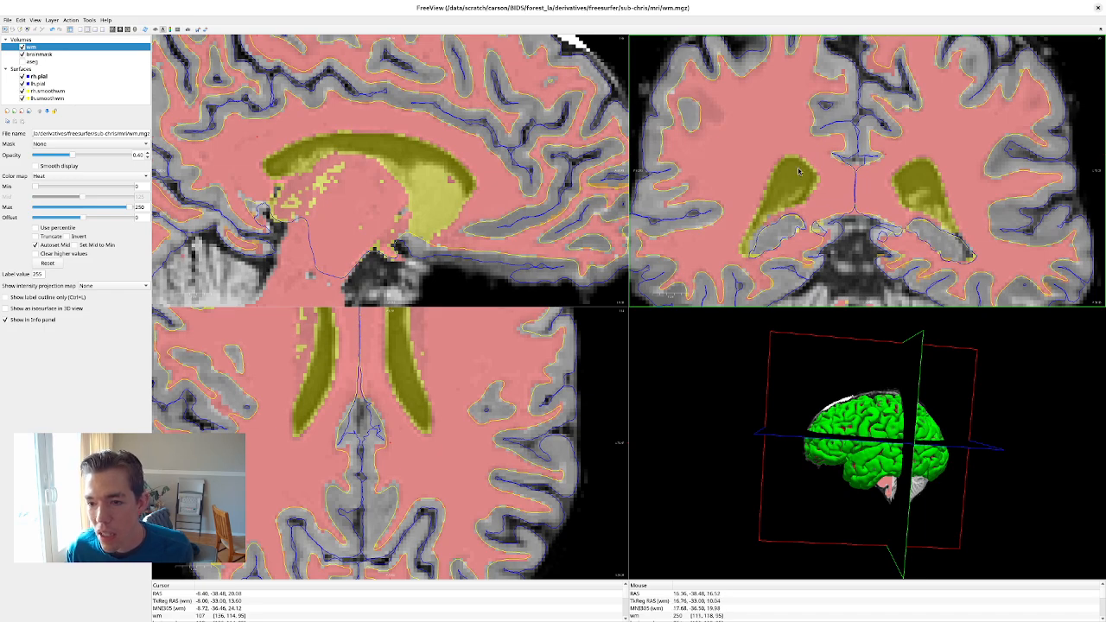
mouse_move(796, 172)
middle_mouse_down()
mouse_move(772, 142)
mouse_move(810, 117)
mouse_move(802, 66)
mouse_move(808, 162)
middle_mouse_up()
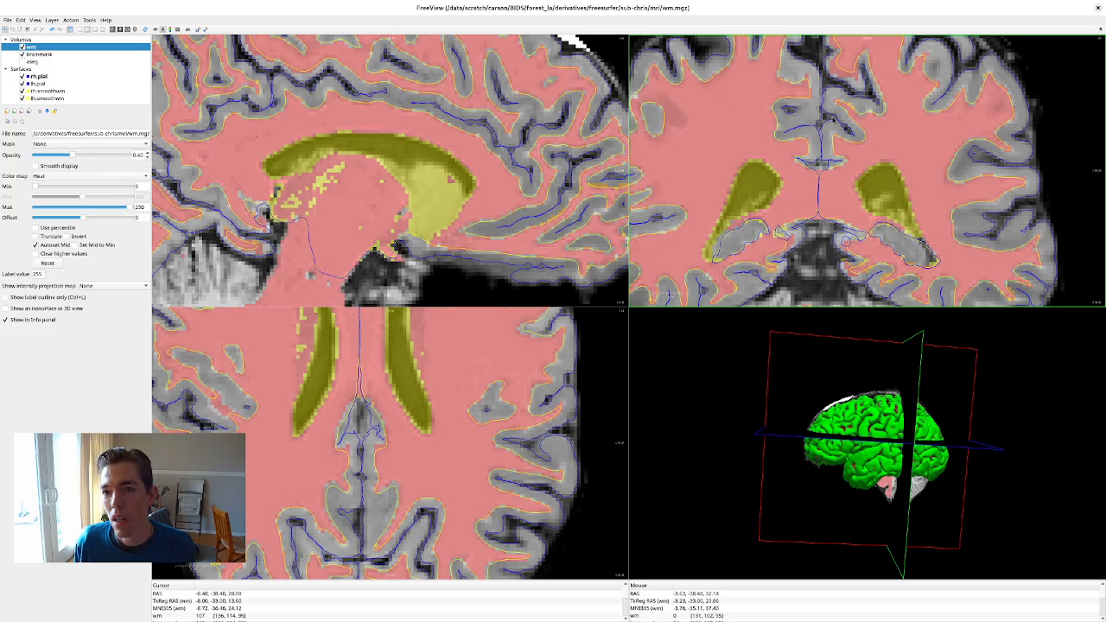
middle_click_drag(833, 120, 795, 106)
middle_click_drag(865, 128, 911, 244)
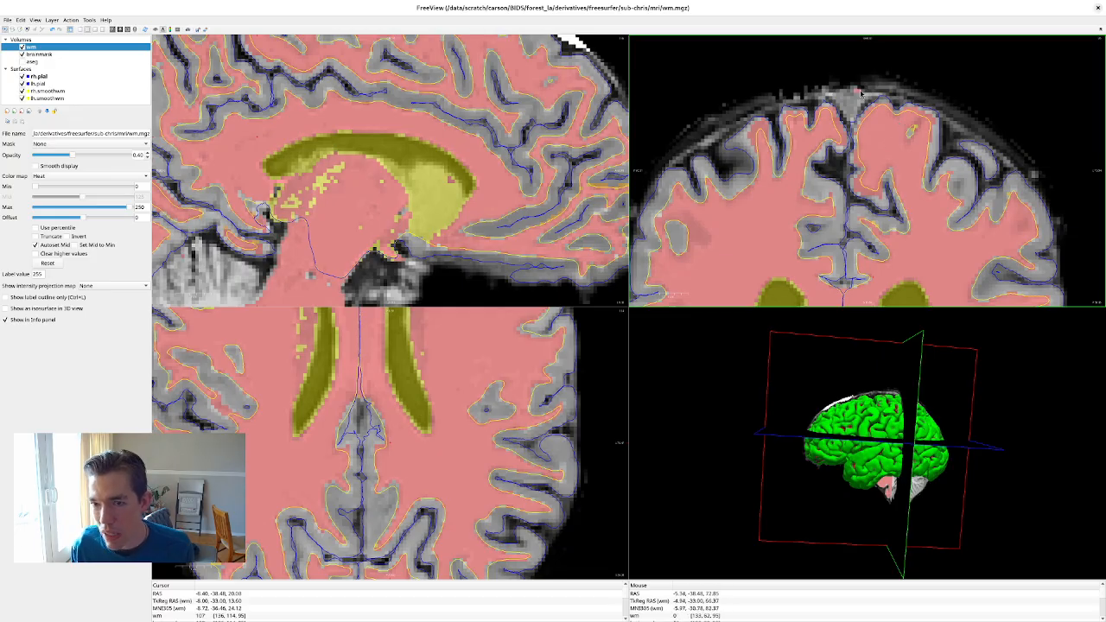
scroll(861, 92, "up", 5)
middle_click_drag(861, 92, 873, 198)
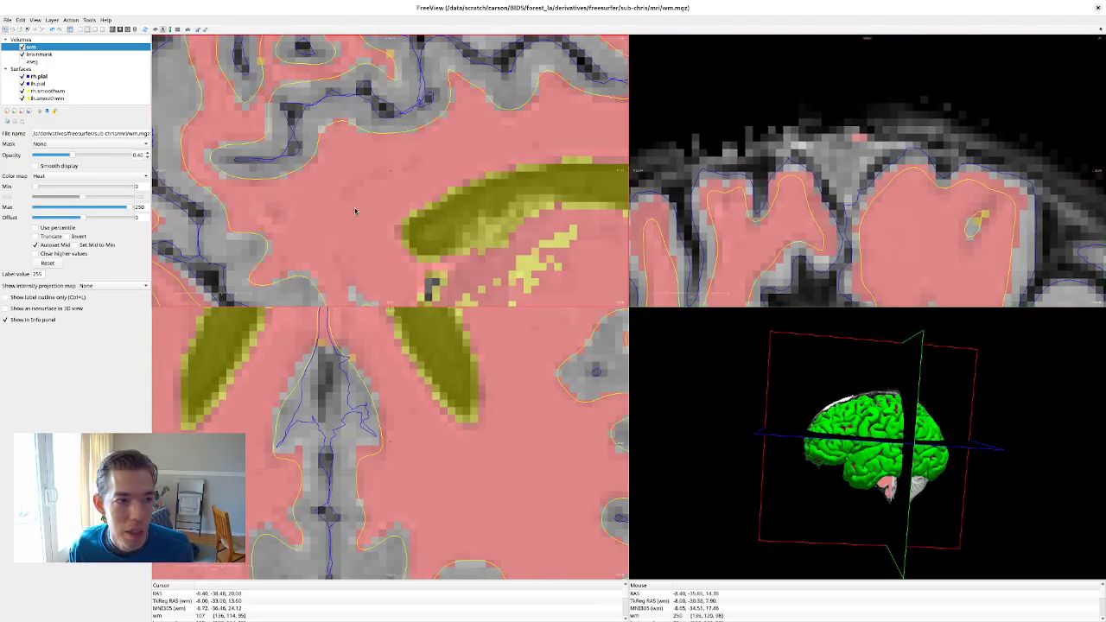
- Turn on voxel editing for the wm volume and erase the stray white matter voxels above the brain in the coronal slice
left_click(19, 30)
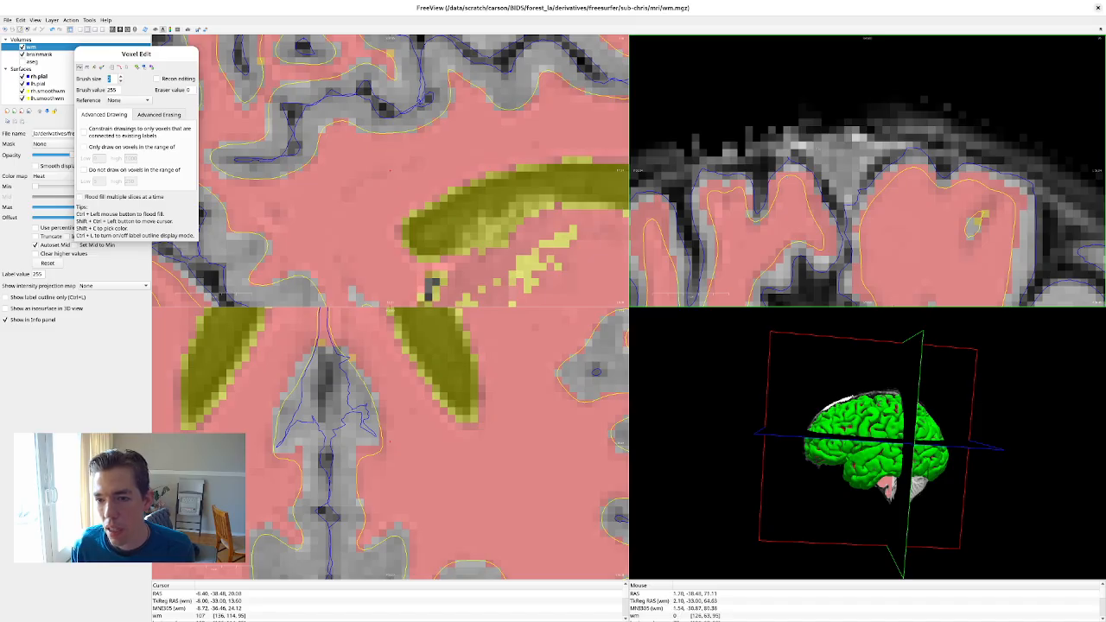
mouse_move(821, 151)
left_mouse_down()
mouse_move(873, 149)
mouse_move(833, 168)
mouse_move(820, 145)
mouse_move(854, 143)
mouse_move(849, 174)
mouse_move(868, 142)
mouse_move(810, 153)
left_mouse_up()
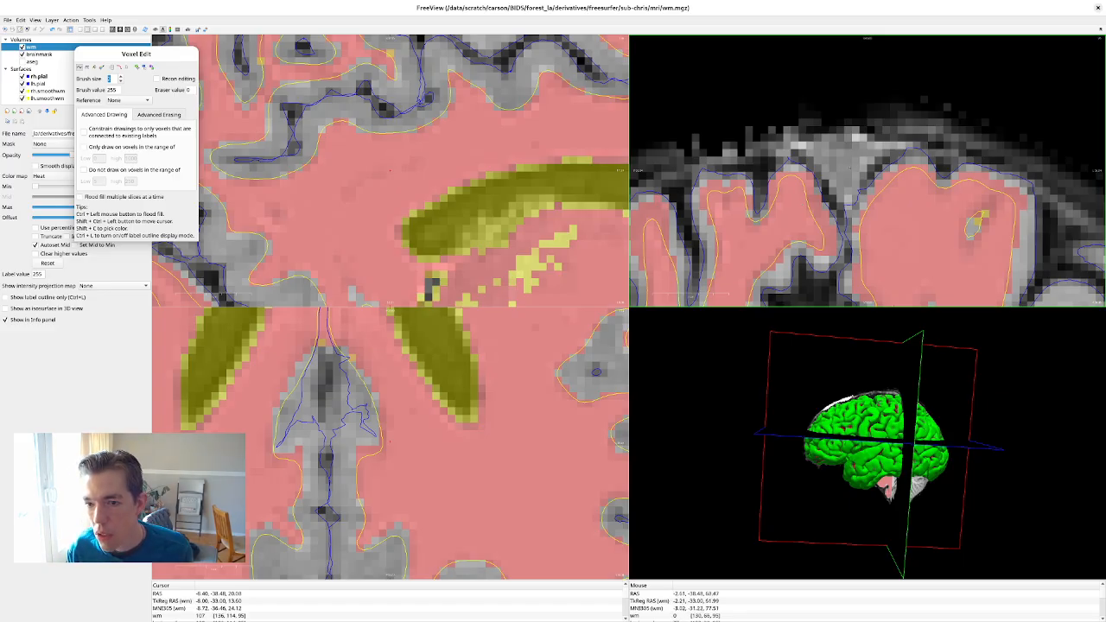
- Examine the neighbouring coronal slices in both directions for stray wm voxels in the skull above the brain
middle_click_drag(851, 169, 897, 107)
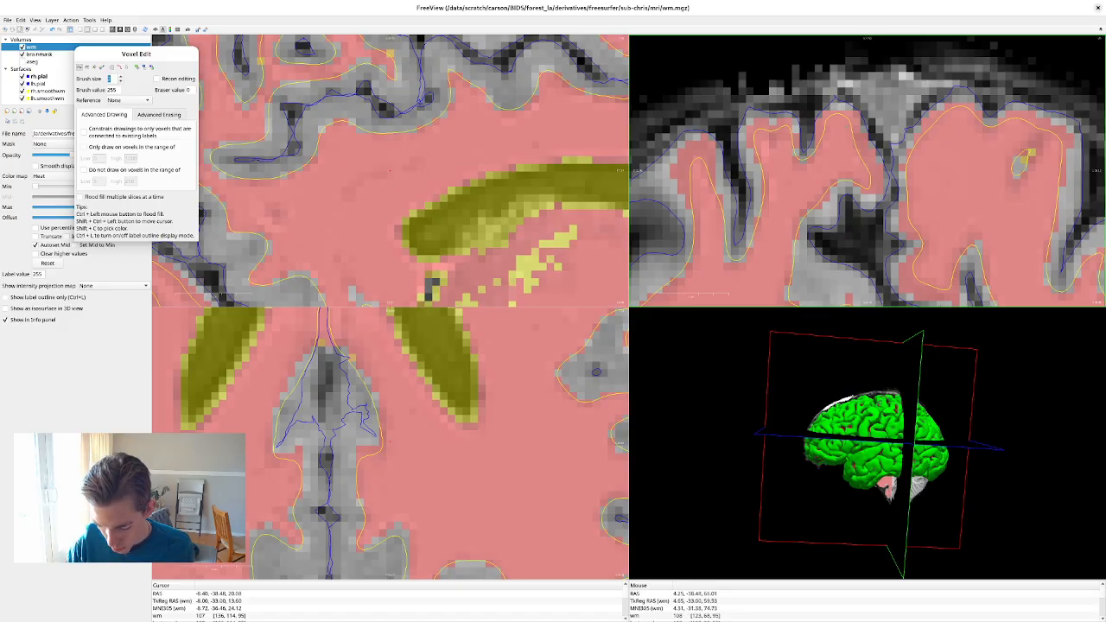
key("Down")
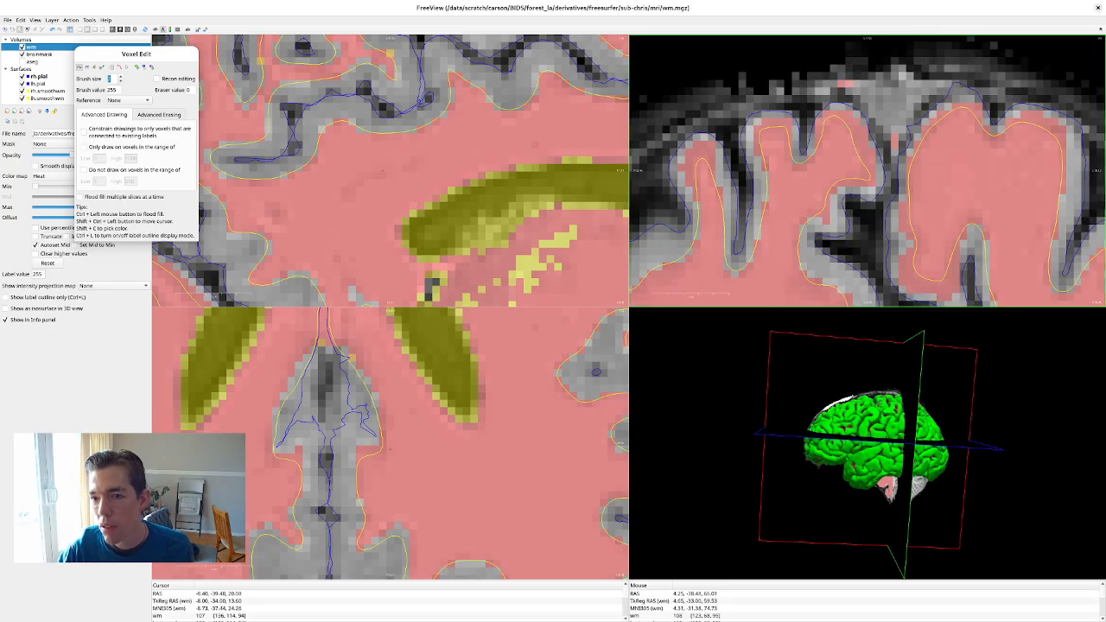
key("Up")
key("Up")
key("Up")
key("Up")
key("Up")
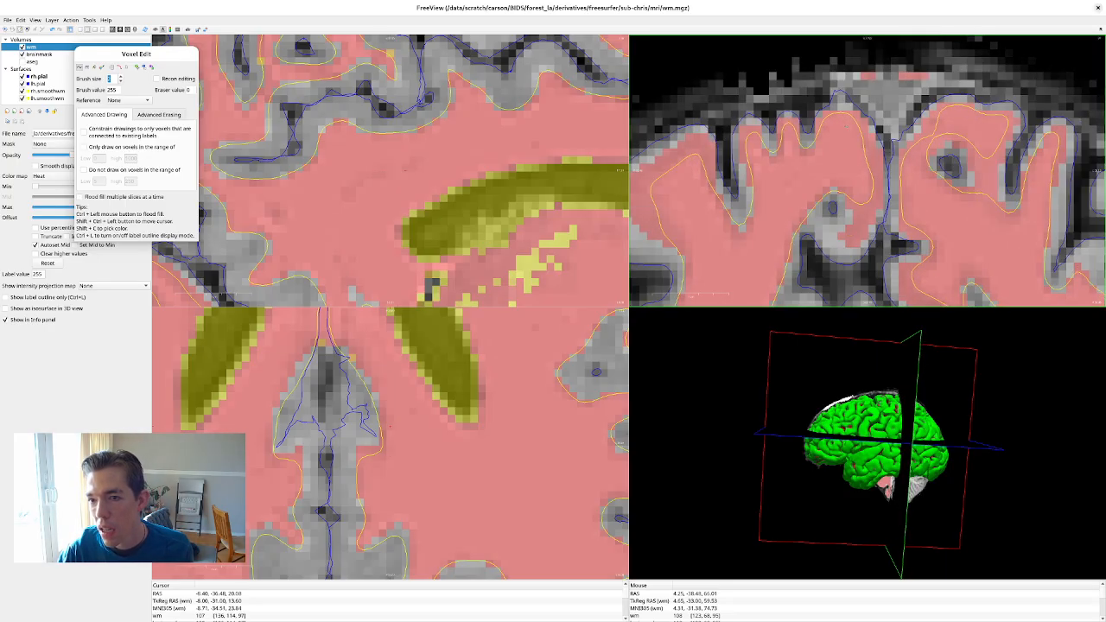
key("Down")
key("Down")
key("Down")
key("Down")
key("Down")
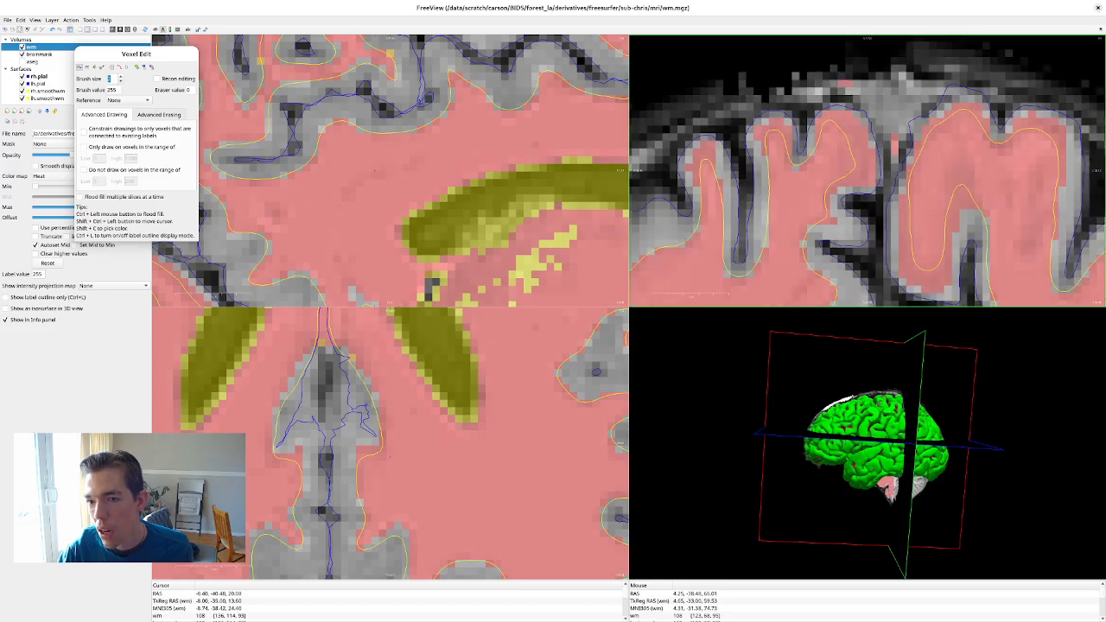
key("Up")
key("Up")
key("Up")
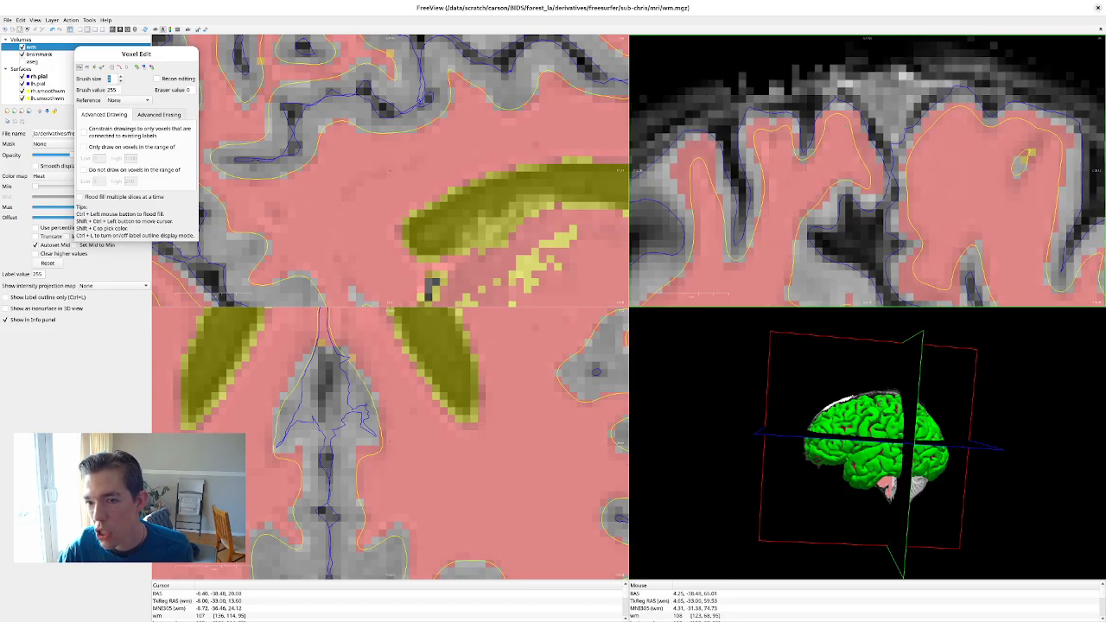
- Erase the stray wm voxels in the skull above the midline in the two neighbouring coronal slices
key("Down")
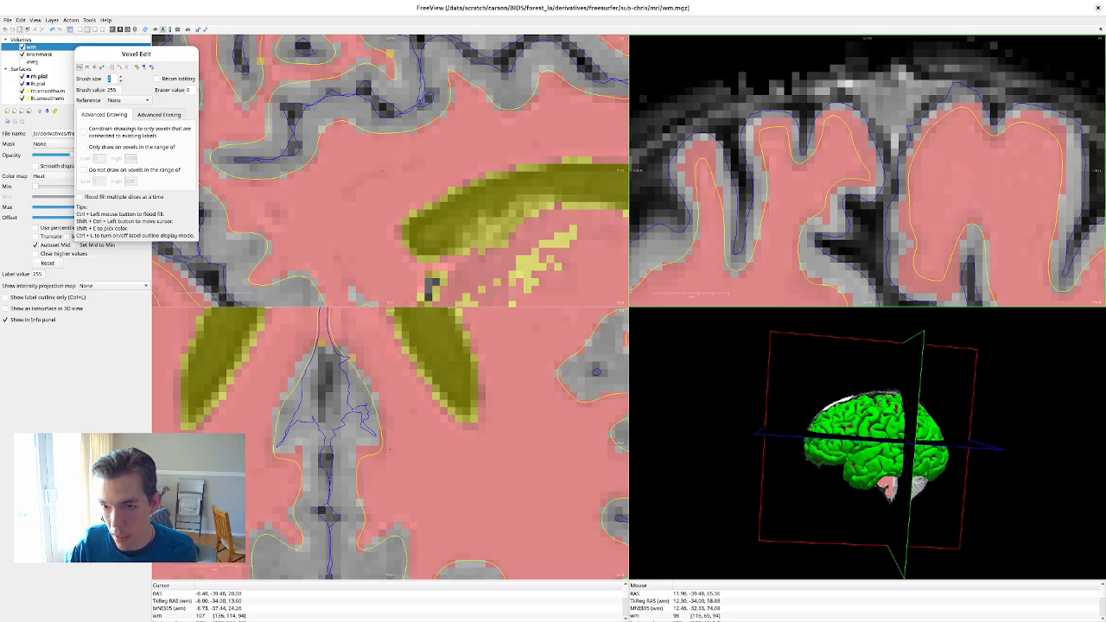
key("Up")
key("Up")
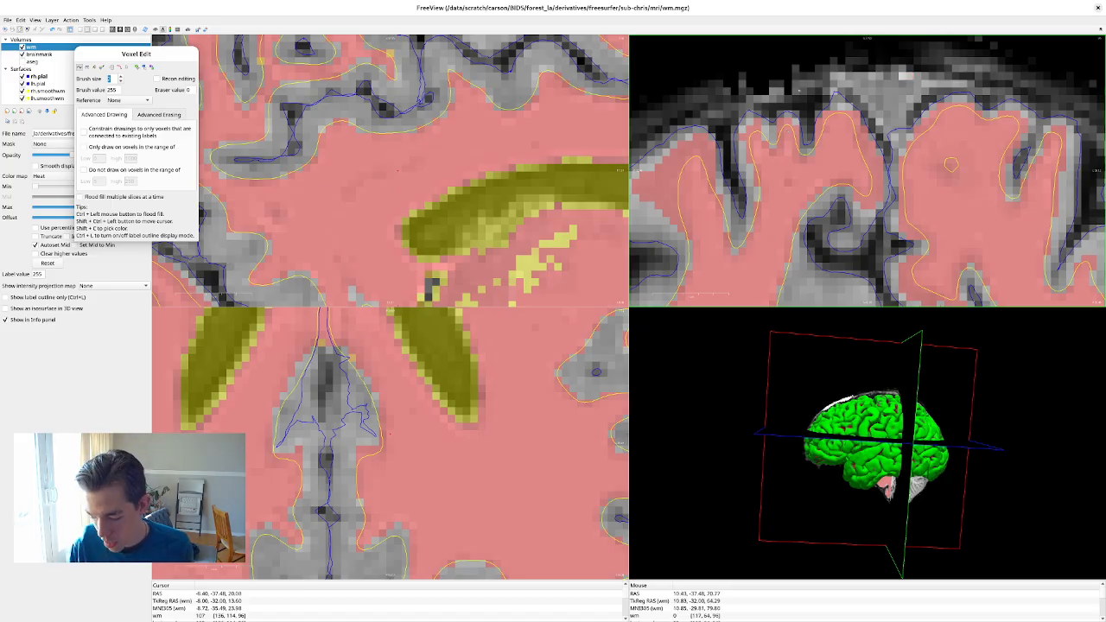
key("Up")
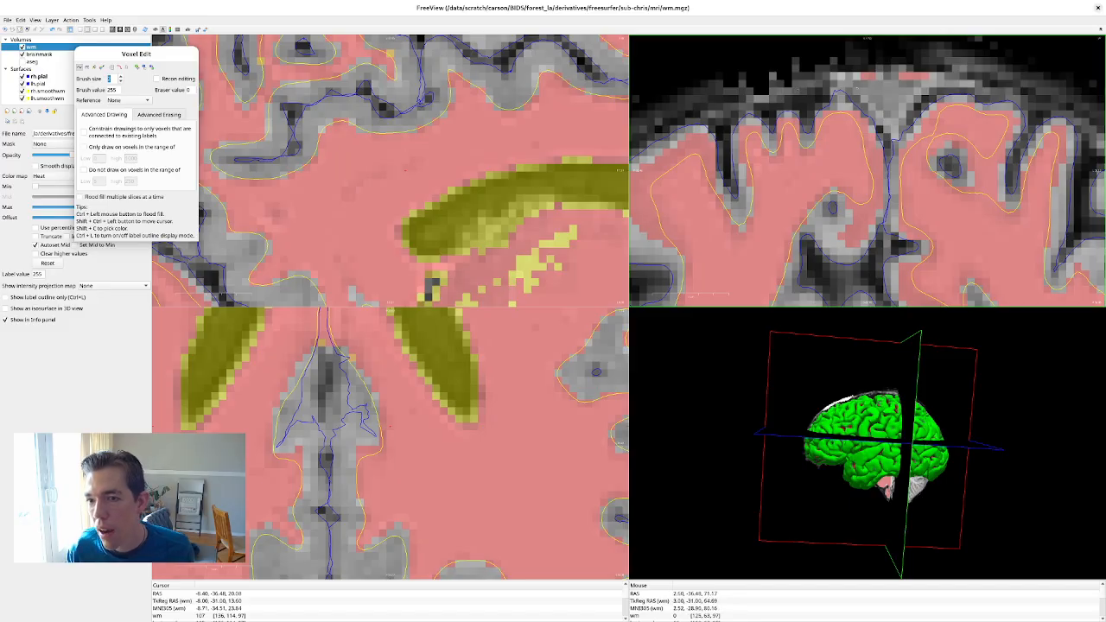
key("Up")
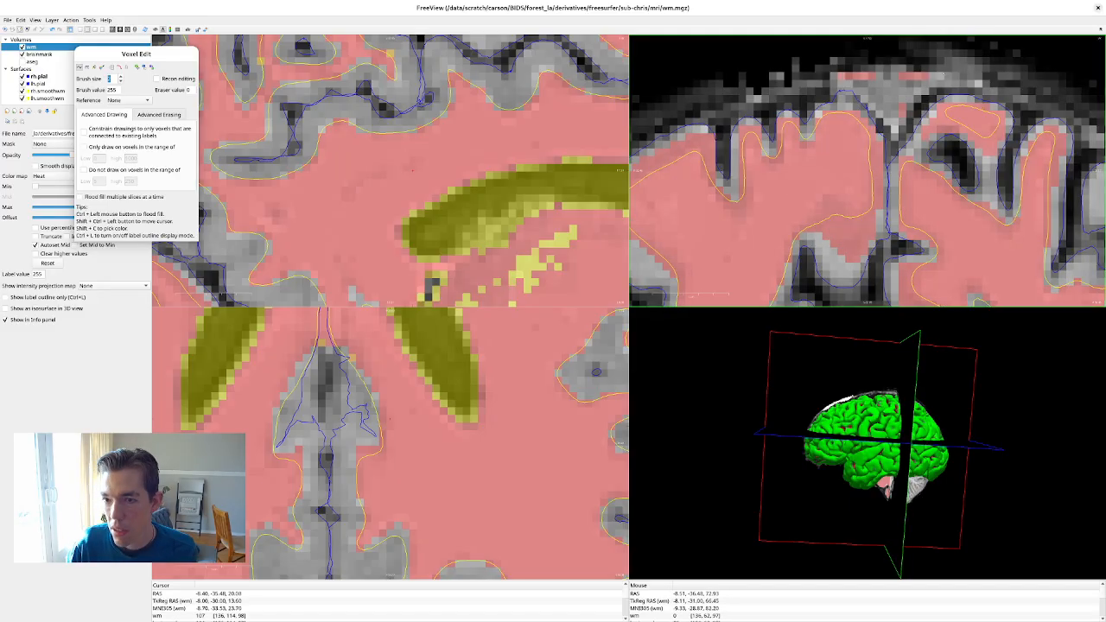
left_click_drag(825, 76, 928, 76)
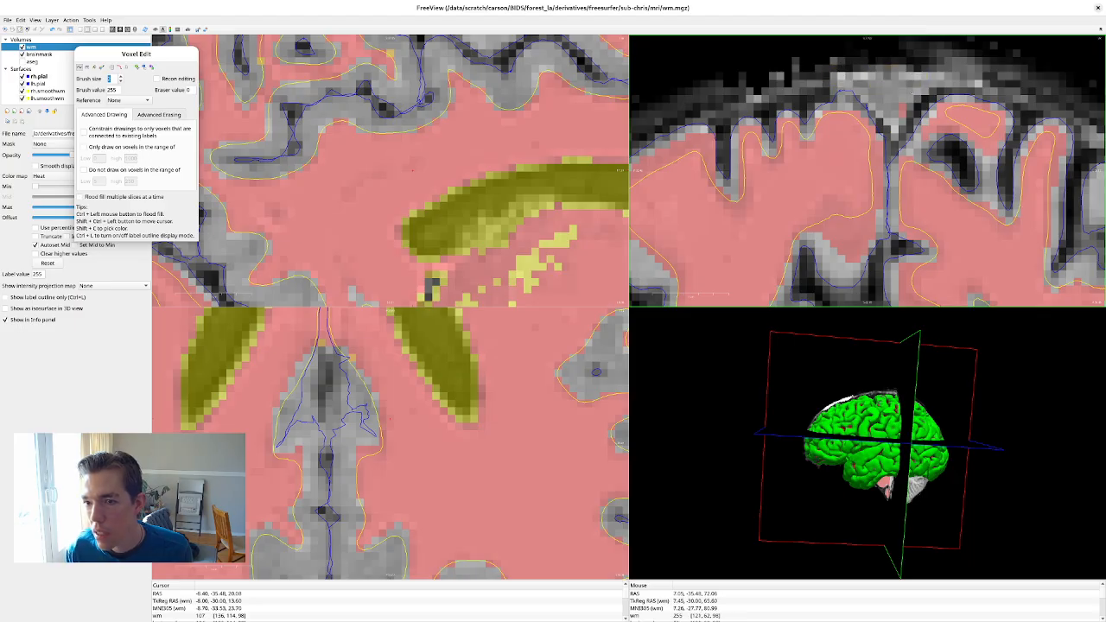
key("Down")
key("Down")
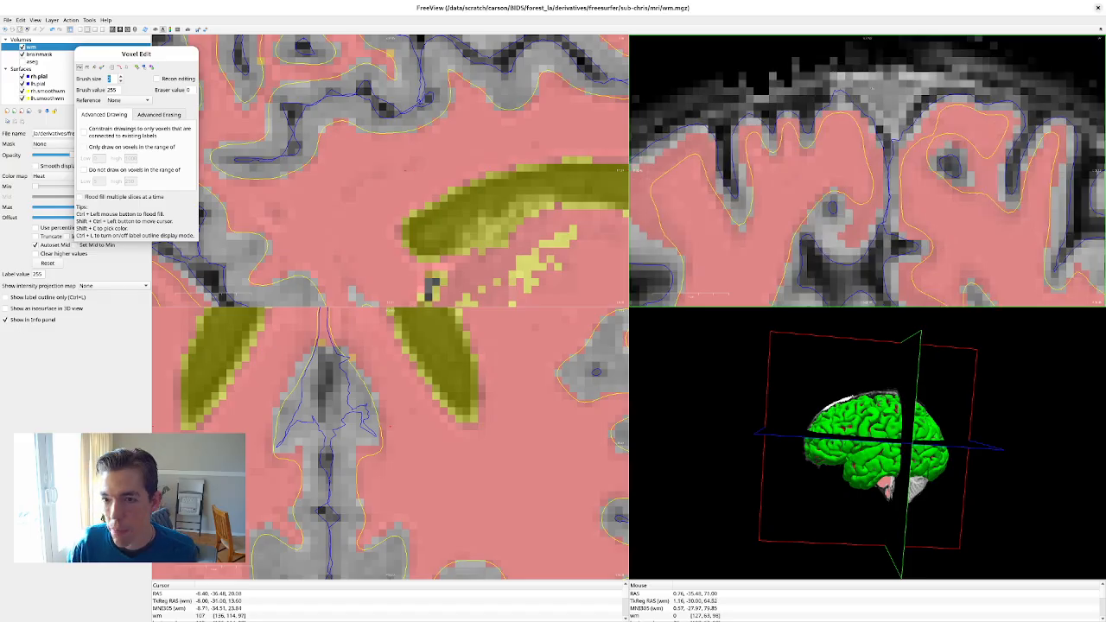
- Compare the wm mask with the anatomy at the top of the right-hemisphere gyri in the coronal slice, and make brainmask the active volume
key("Down")
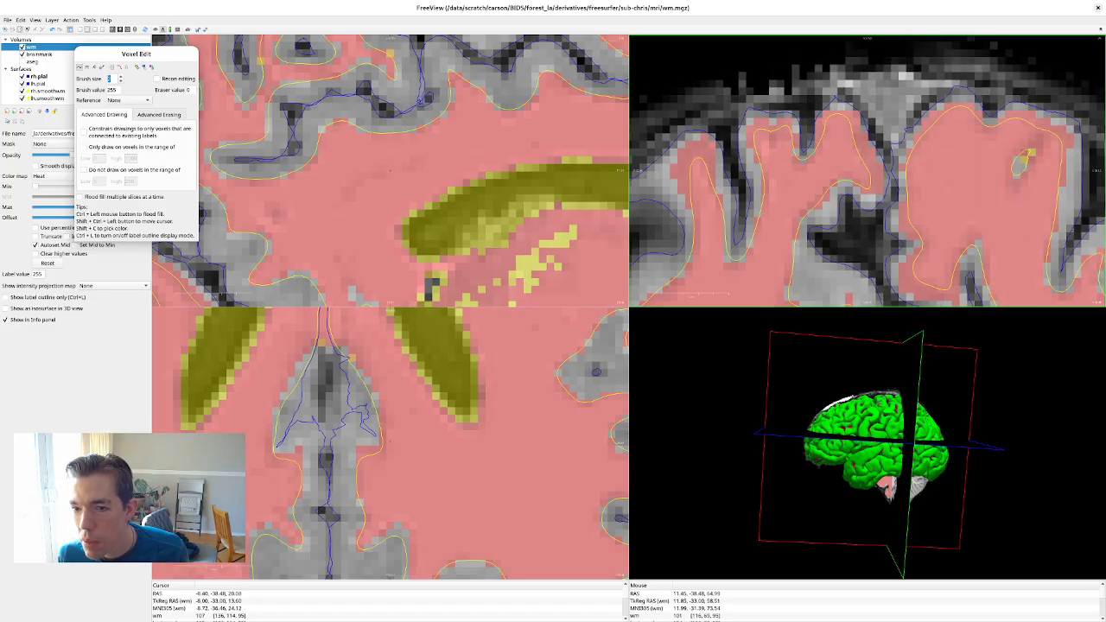
left_click(22, 46)
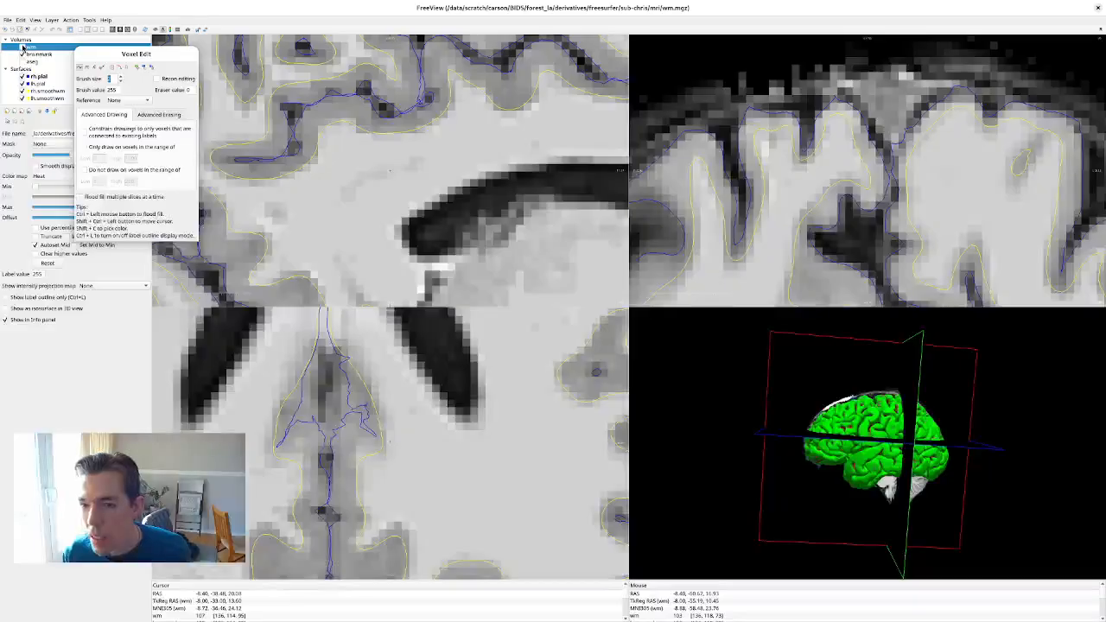
left_click(21, 47)
left_click(22, 47)
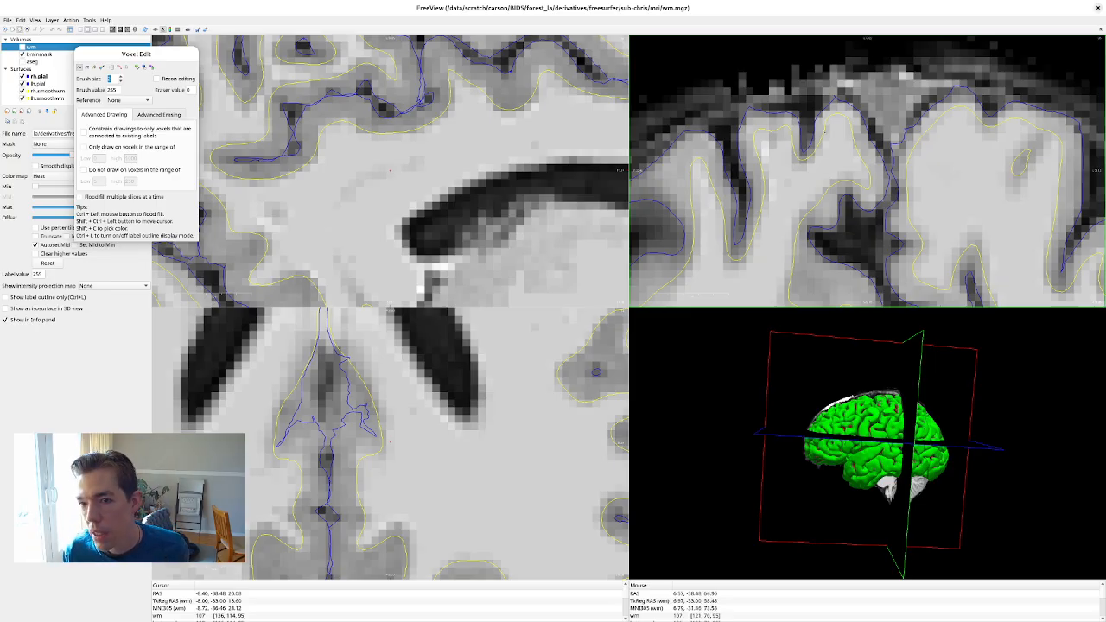
left_click(36, 54)
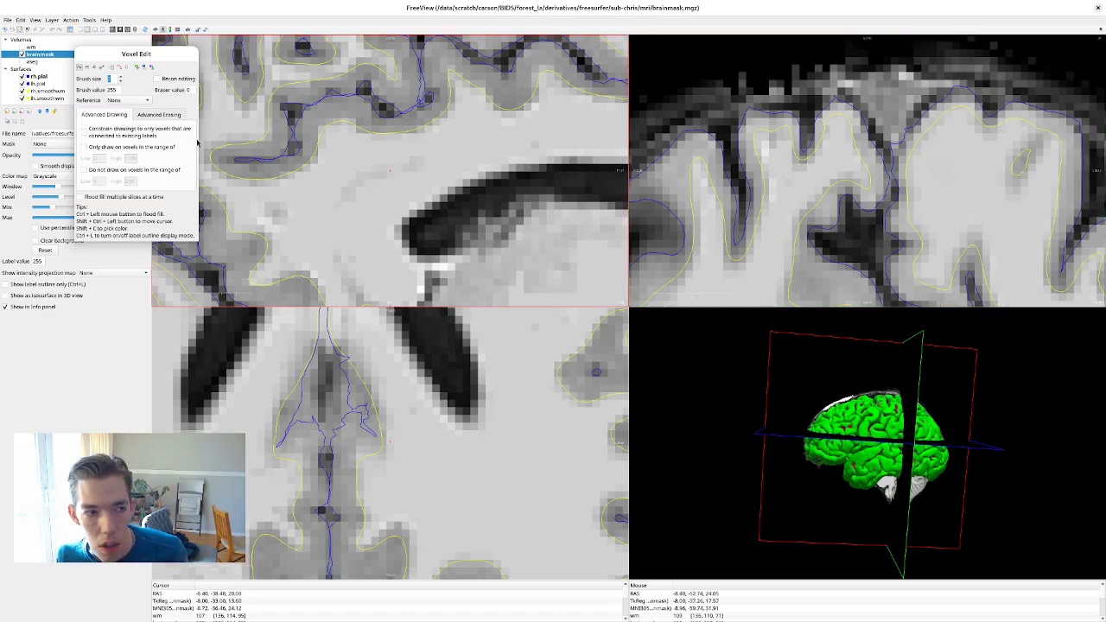
left_click(24, 48)
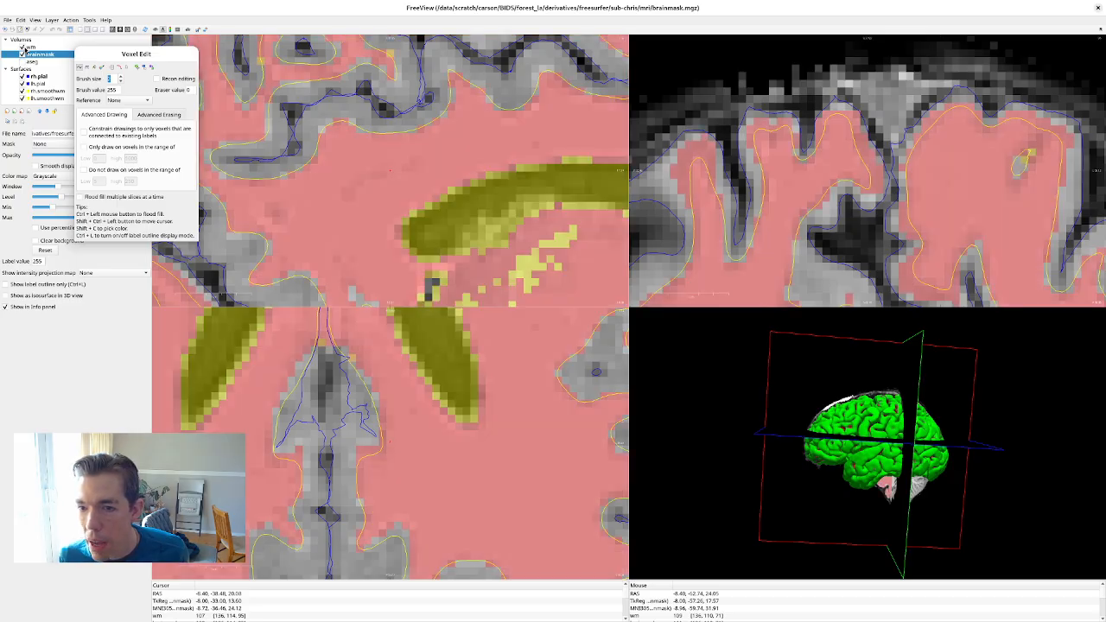
left_click(24, 48)
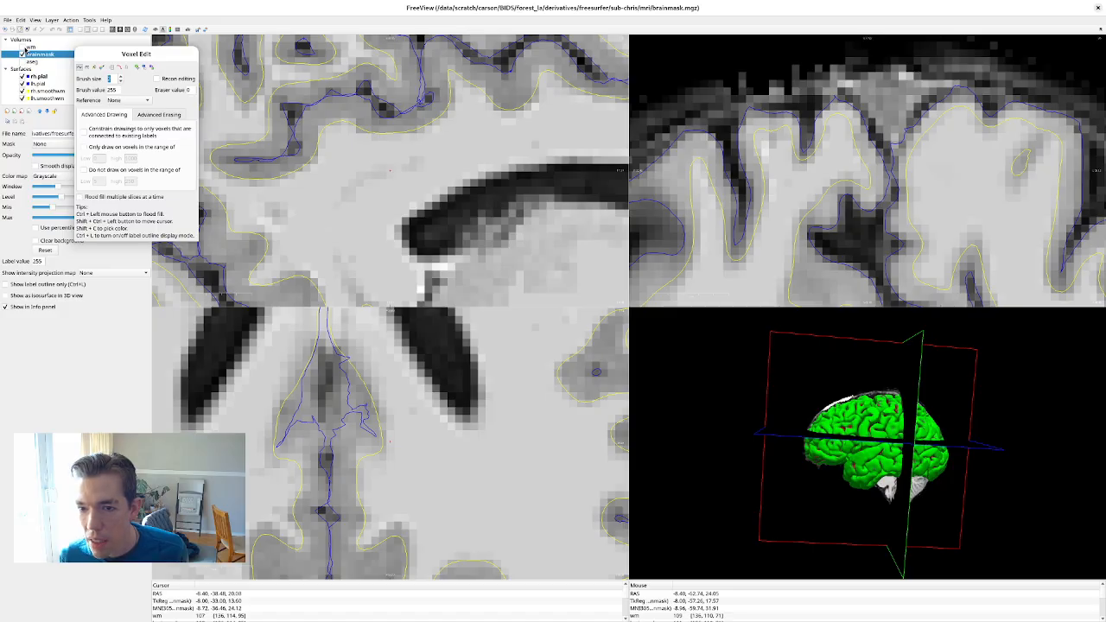
left_click(24, 48)
left_click(24, 48)
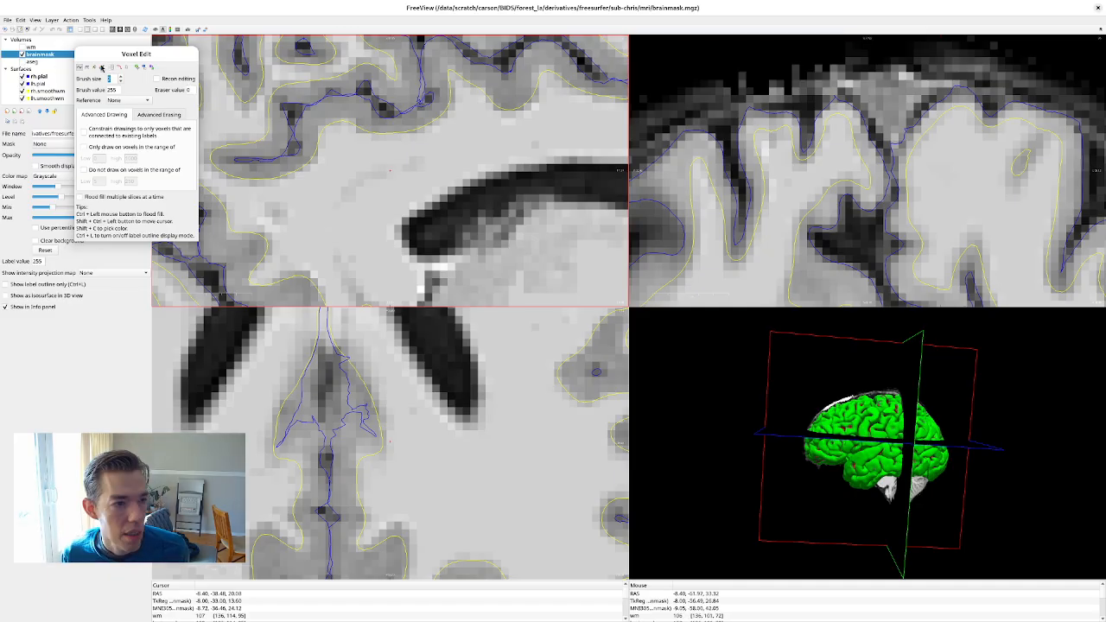
left_click(22, 48)
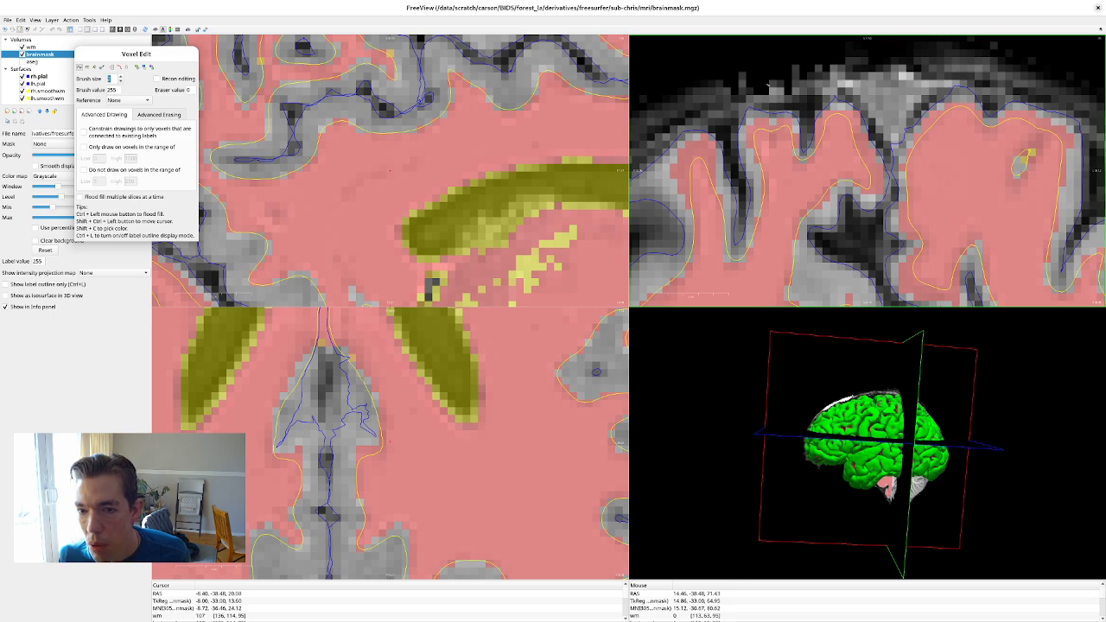
left_click(23, 47)
left_click(22, 48)
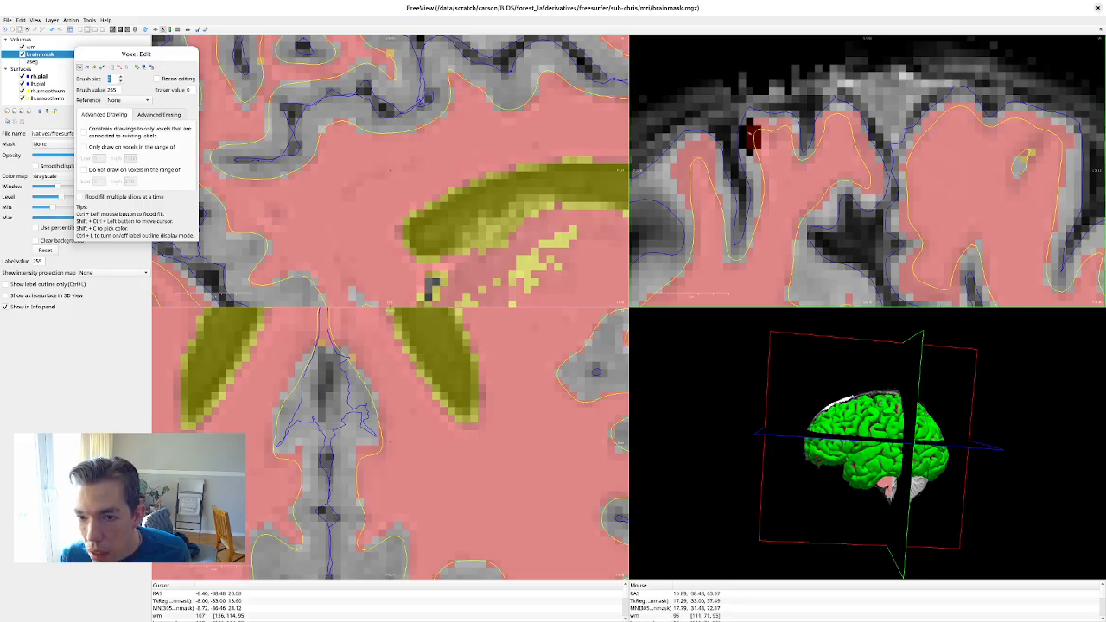
- Erase the brainmask voxels along the crowns of the right-hemisphere gyri in the coronal slice and inspect the area without the wm overlay
mouse_move(751, 131)
left_mouse_down()
mouse_move(768, 119)
mouse_move(800, 136)
left_mouse_up()
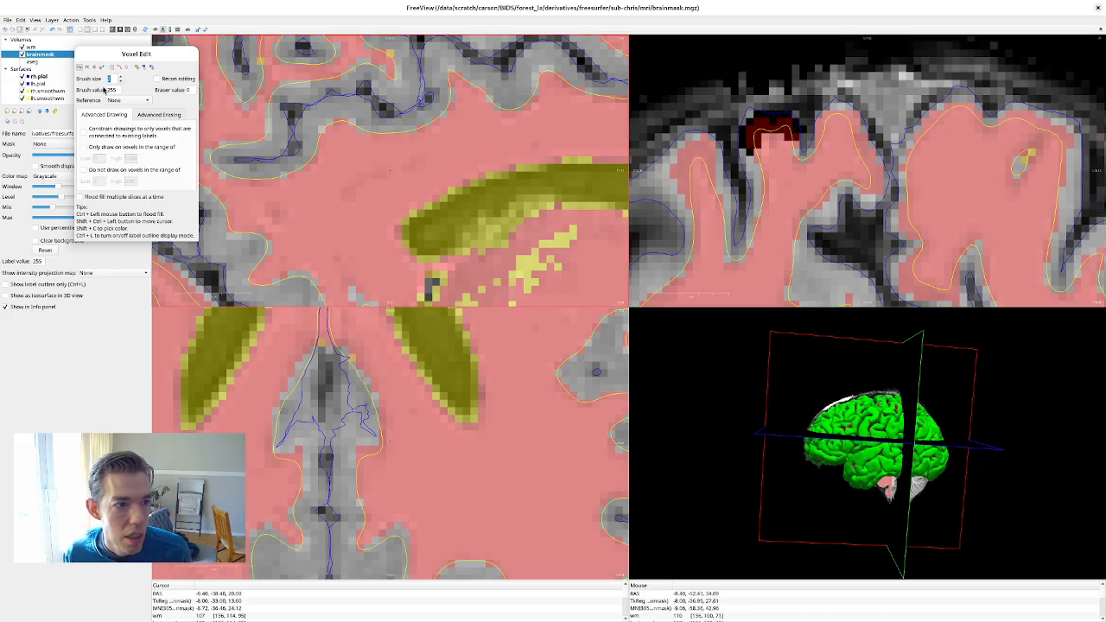
left_click(797, 138)
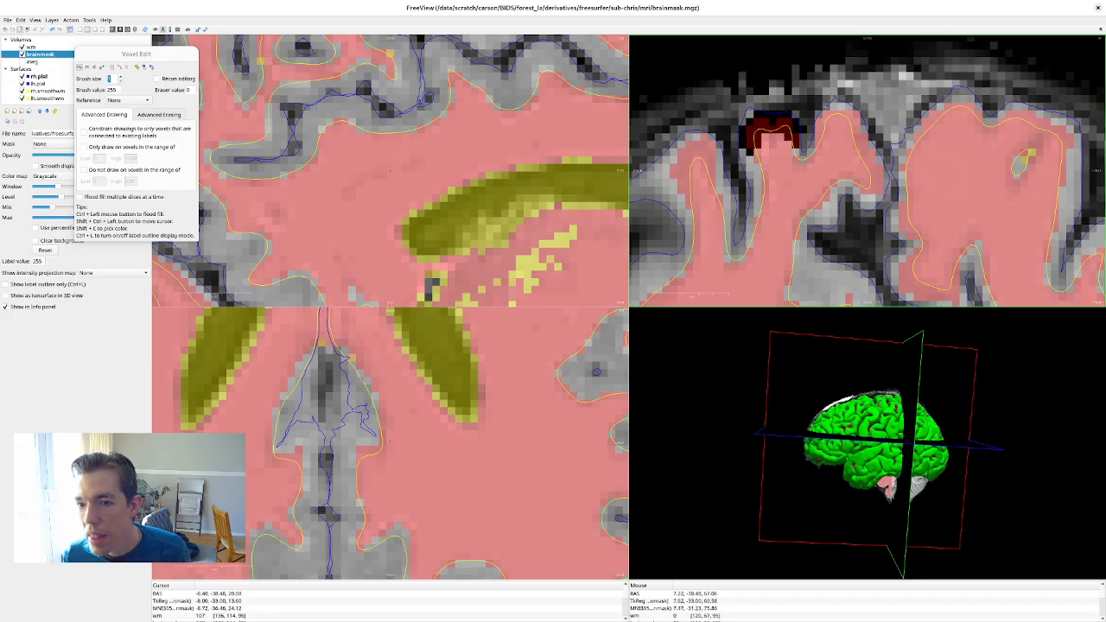
left_click(22, 54)
left_click(22, 54)
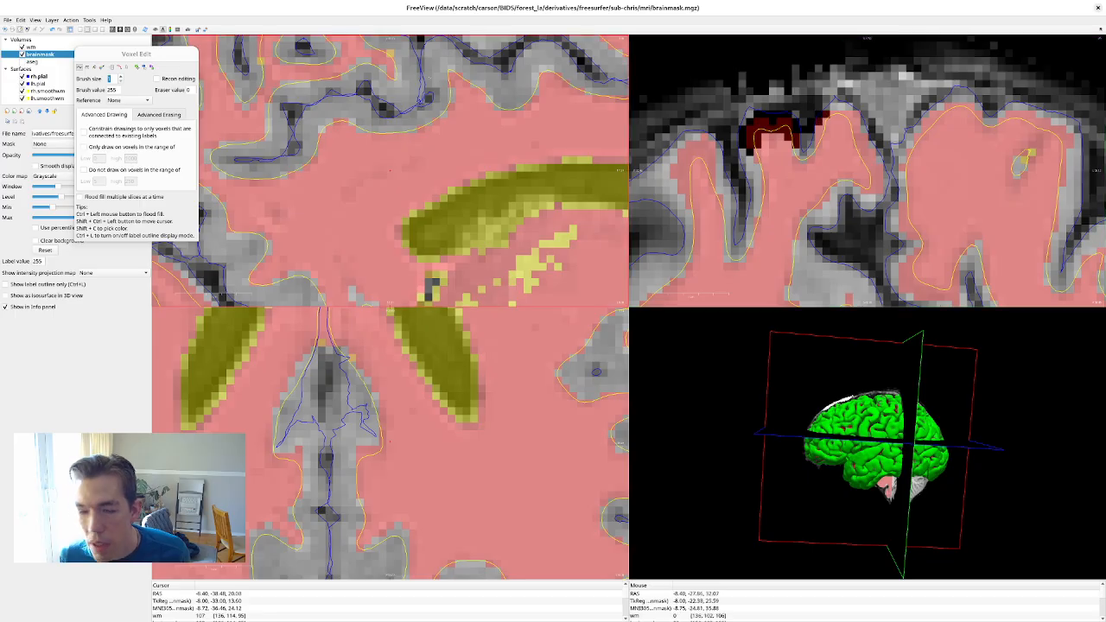
left_click(23, 54)
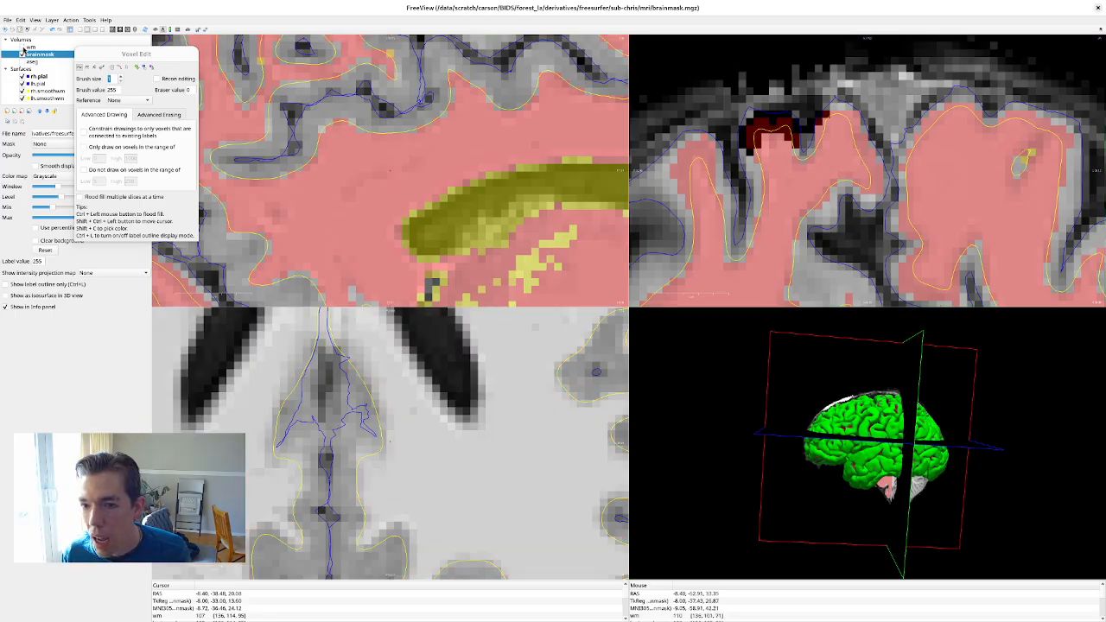
left_click(22, 54)
left_click(23, 53)
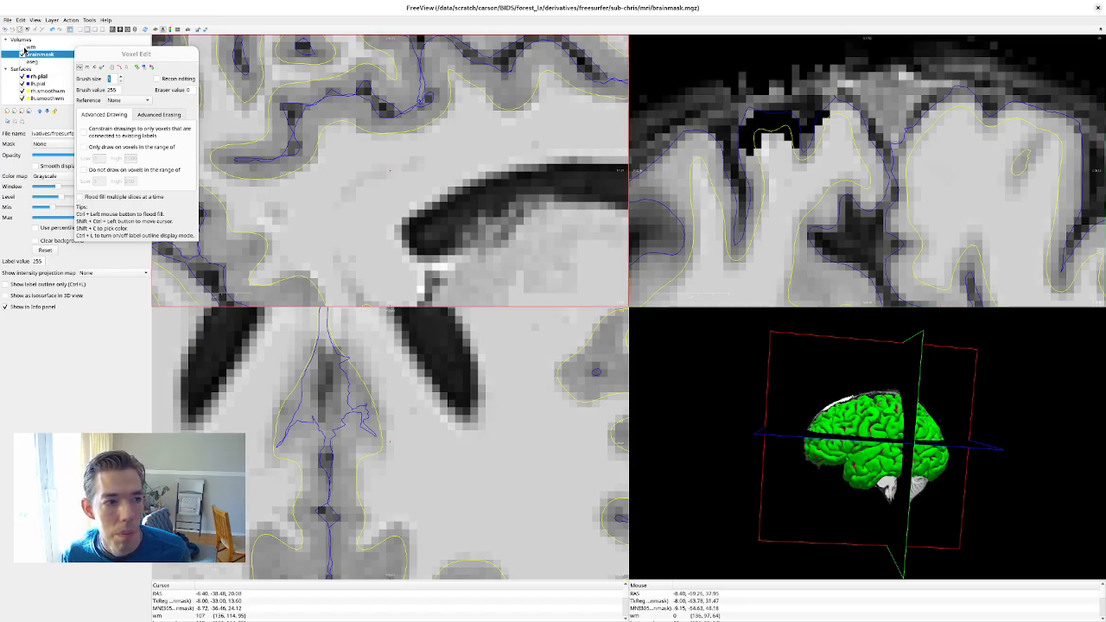
left_click(23, 54)
- Undo the brainmask erasures in the coronal slice and make wm the active volume again
left_click(33, 47)
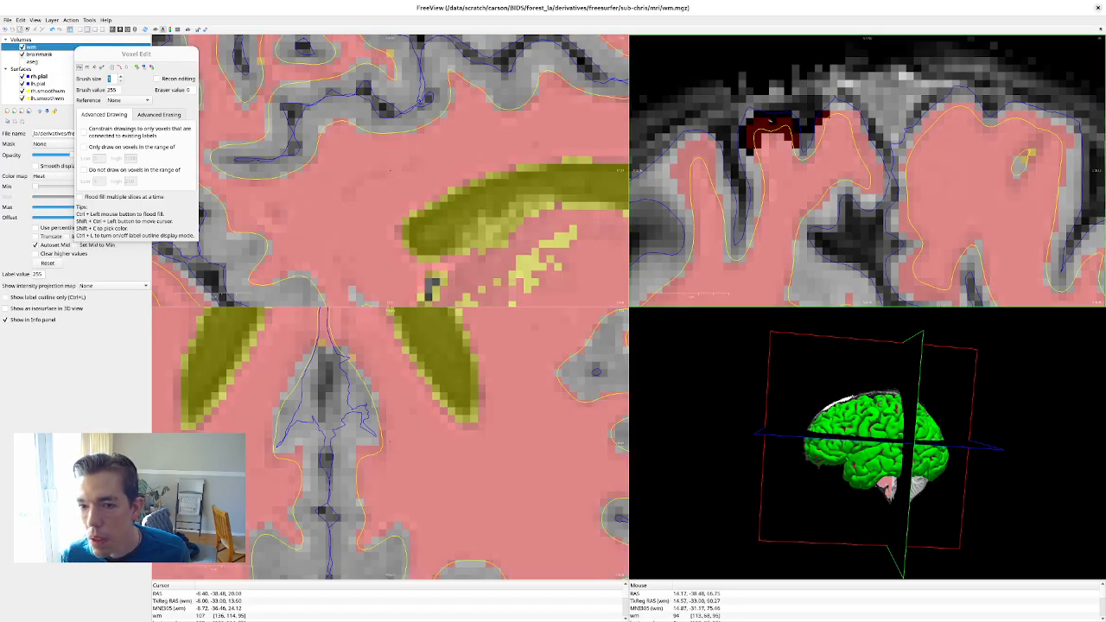
left_click(39, 55)
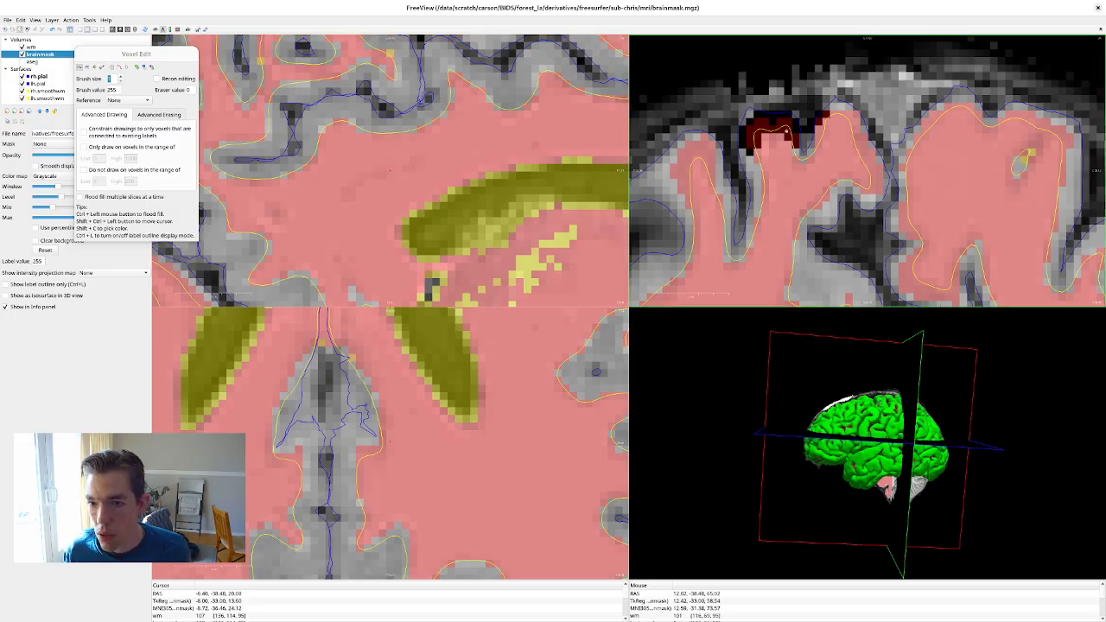
key("ctrl+z")
key("ctrl+z")
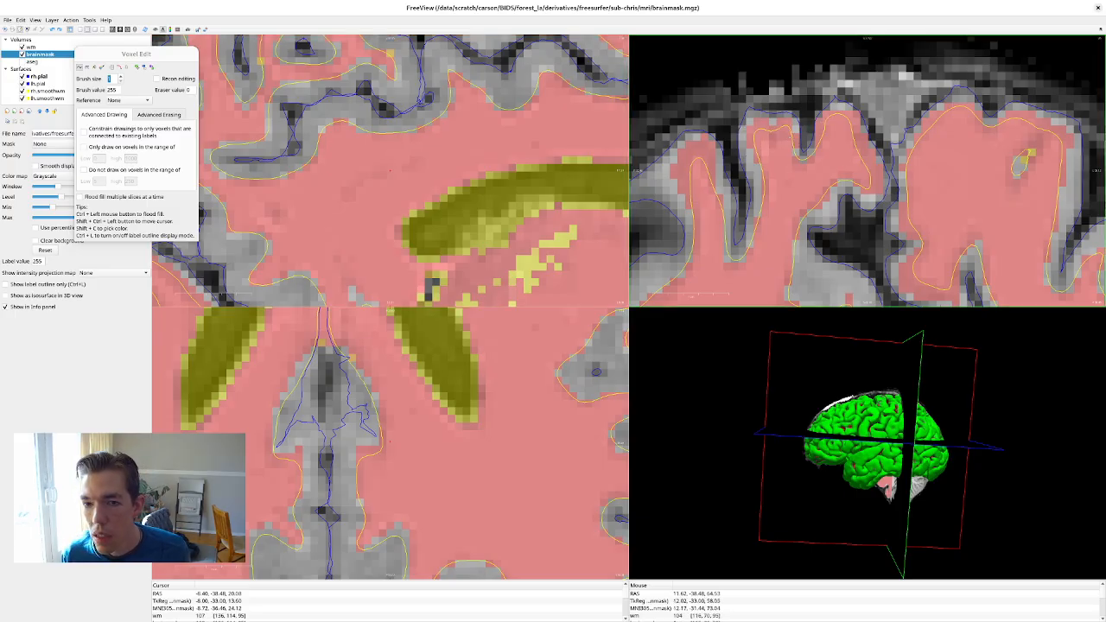
left_click(33, 48)
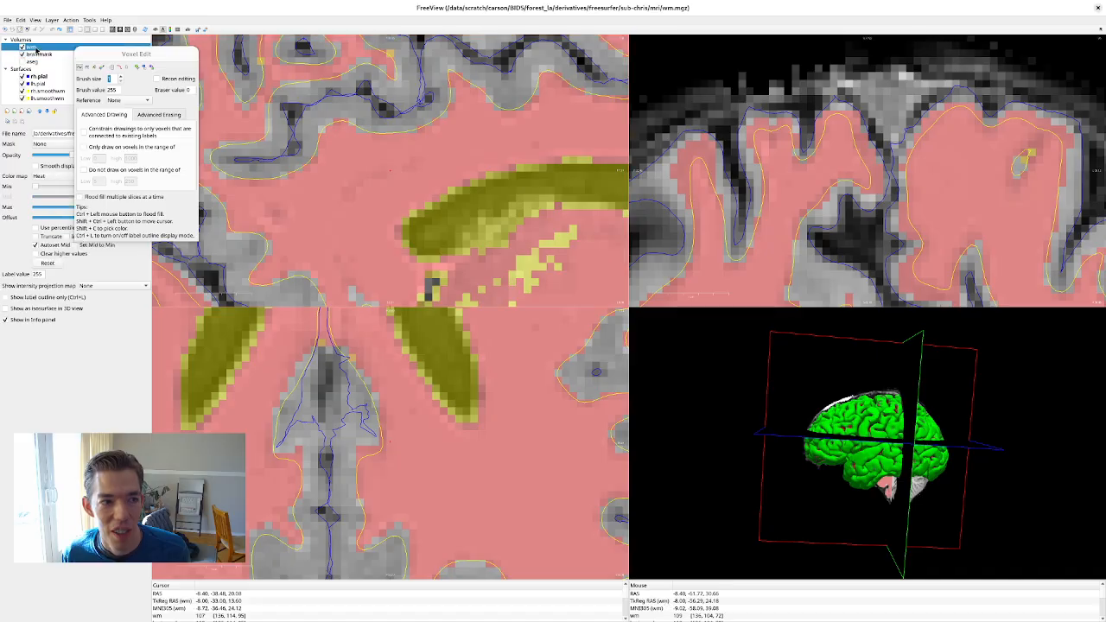
- Toggle the wm overlay repeatedly to examine how the mask and surfaces follow the white matter at the gyral crowns in the coronal slice
left_click(23, 47)
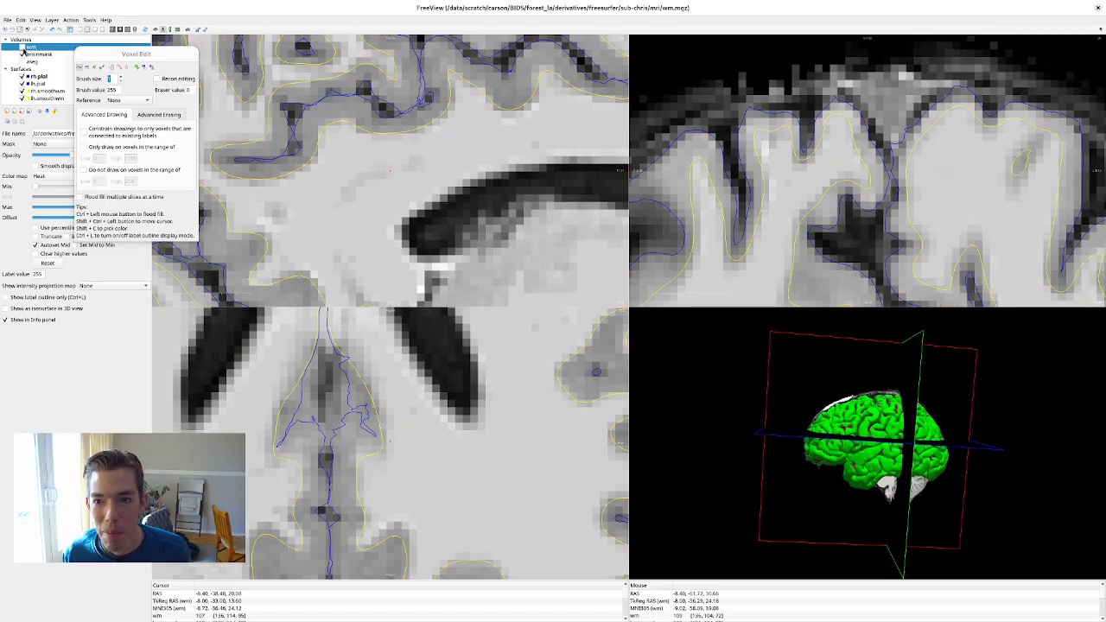
left_click(23, 47)
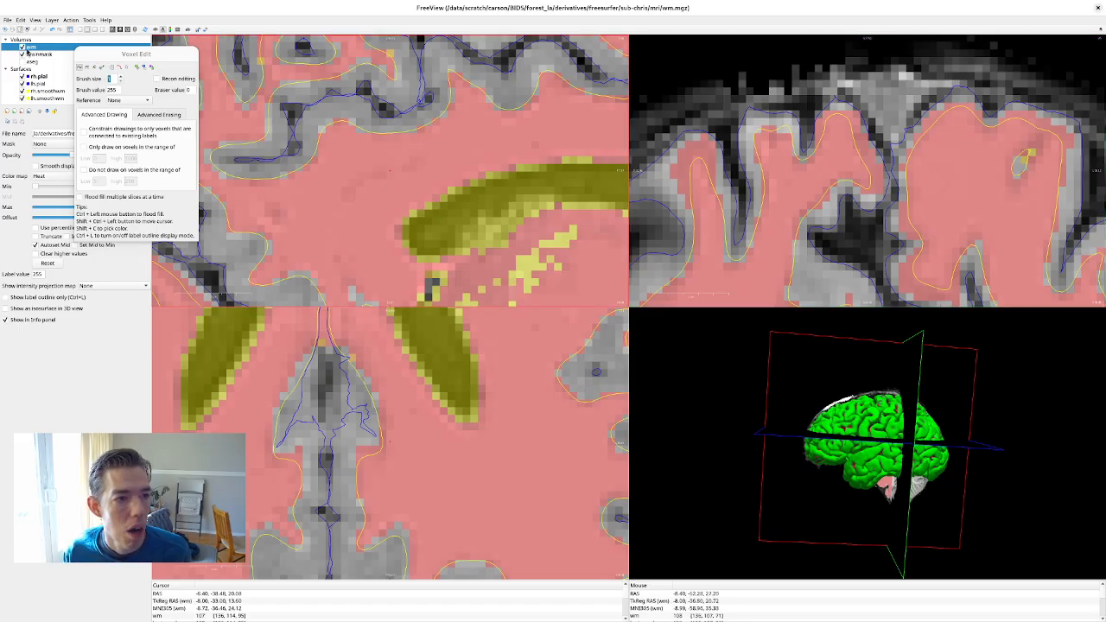
left_click(21, 46)
left_click(22, 47)
left_click(21, 47)
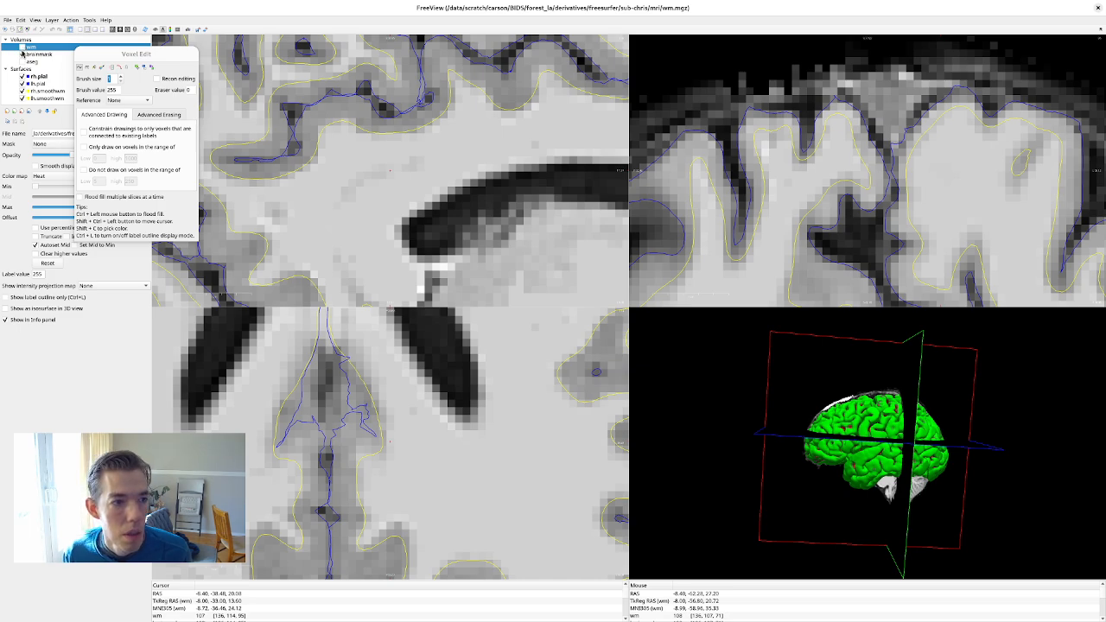
left_click(21, 49)
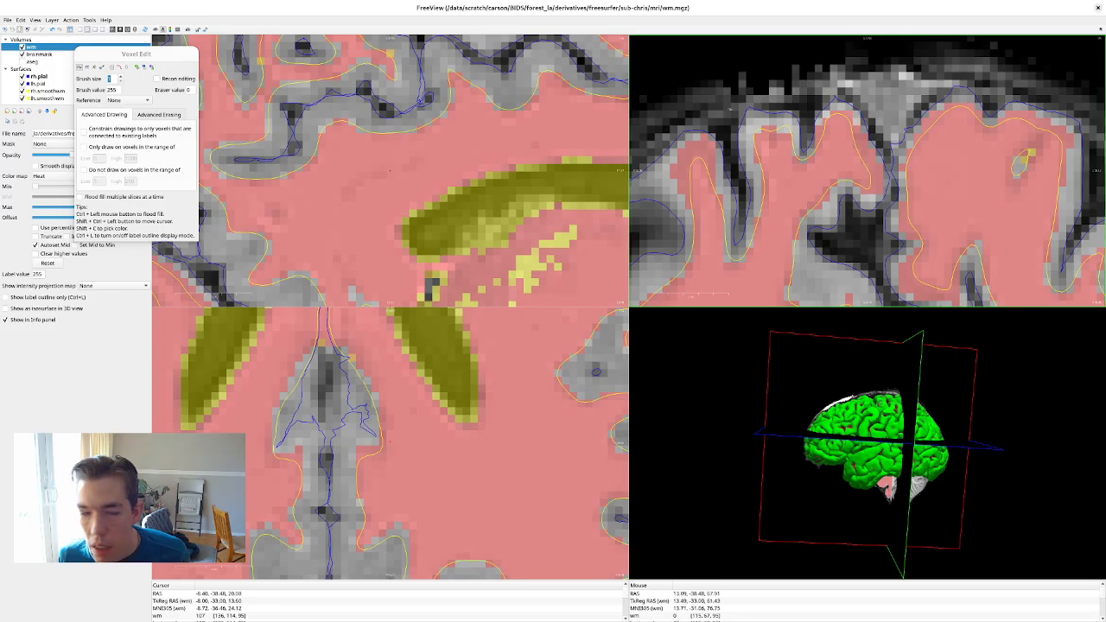
left_click(21, 47)
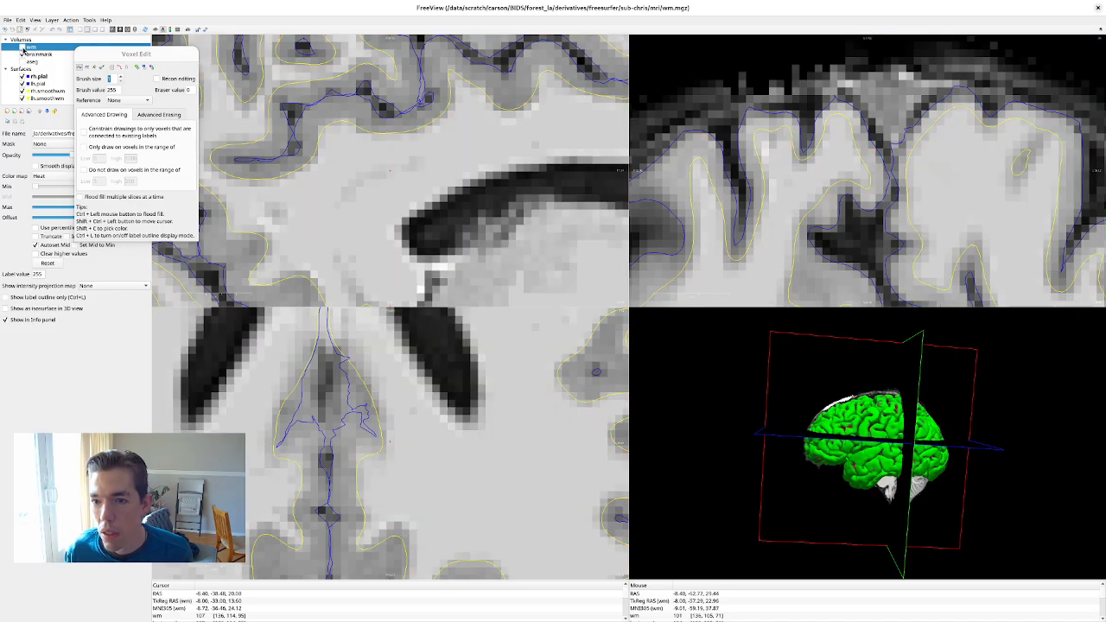
left_click(22, 48)
left_click(22, 47)
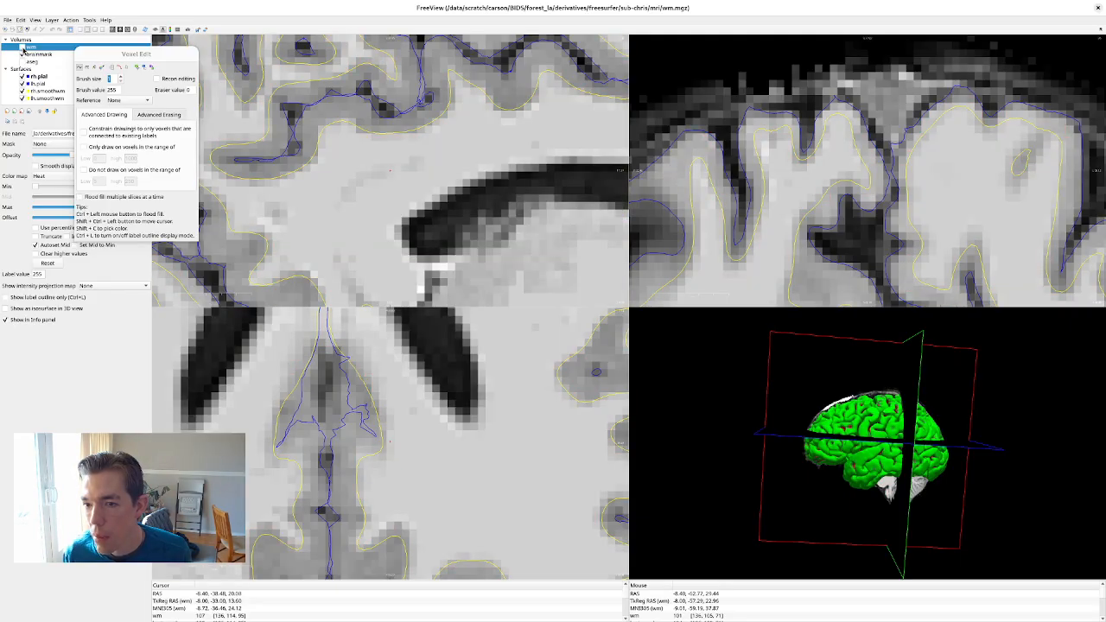
left_click(21, 48)
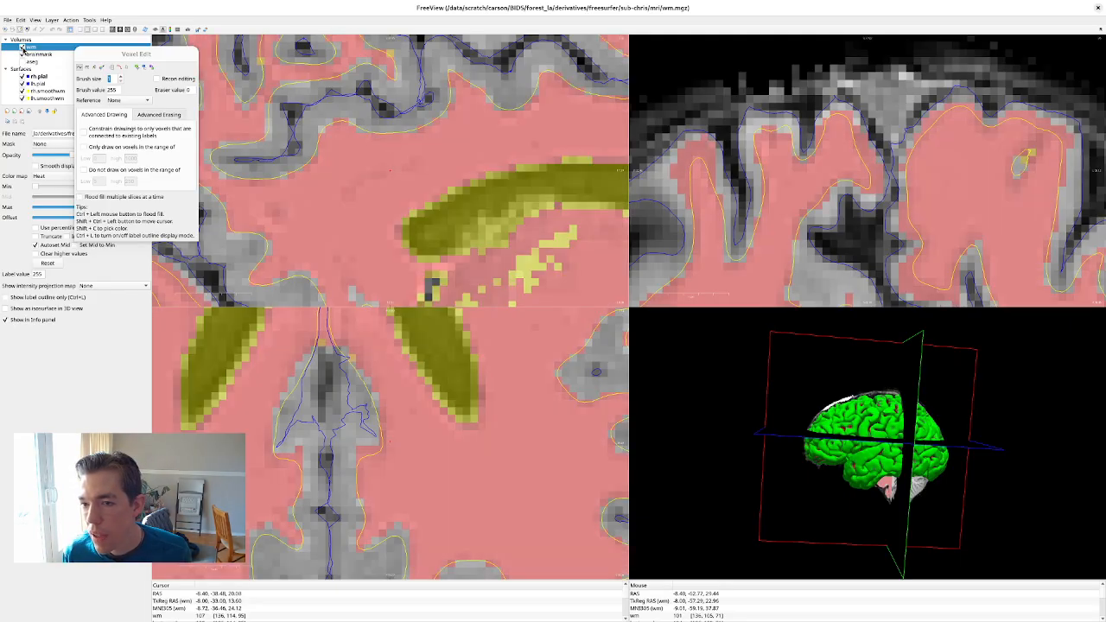
left_click(21, 48)
left_click(22, 49)
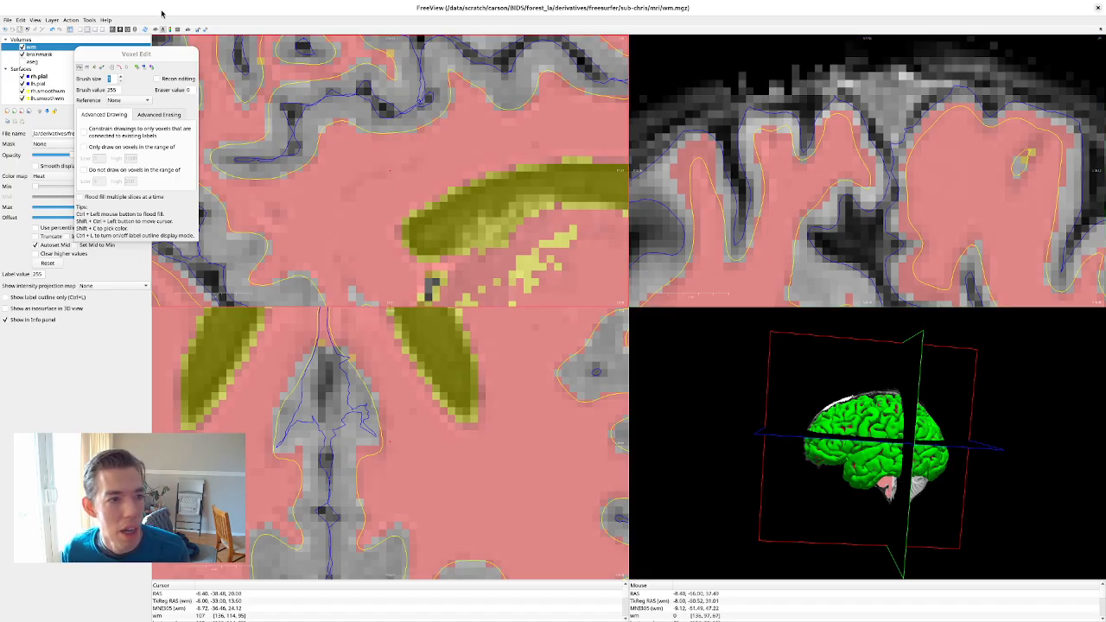
left_click(22, 47)
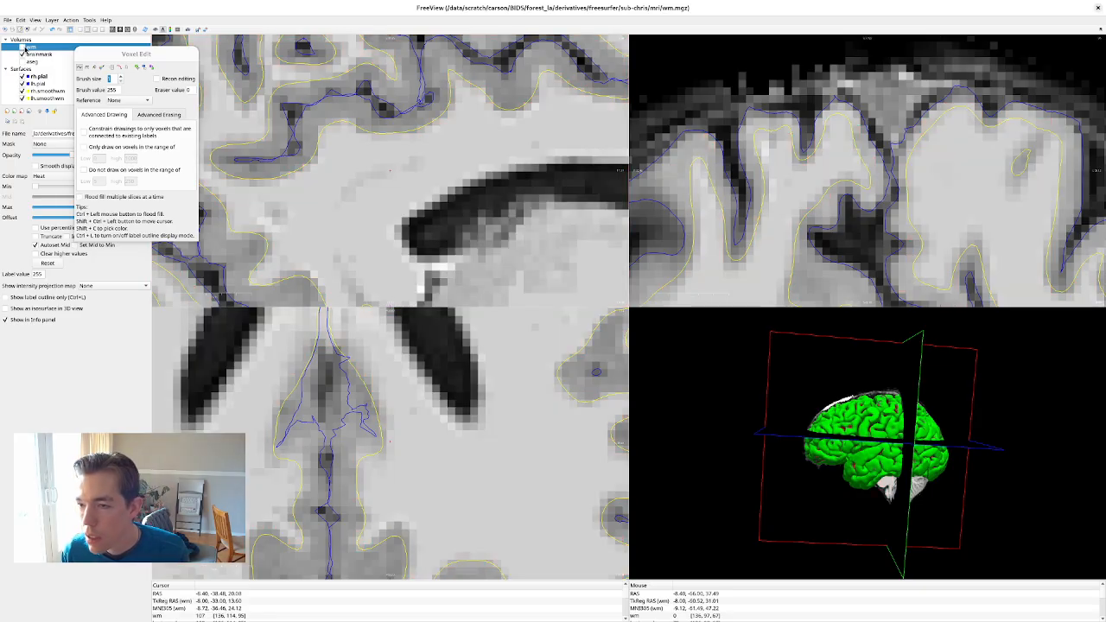
left_click(22, 46)
left_click(22, 47)
left_click(22, 46)
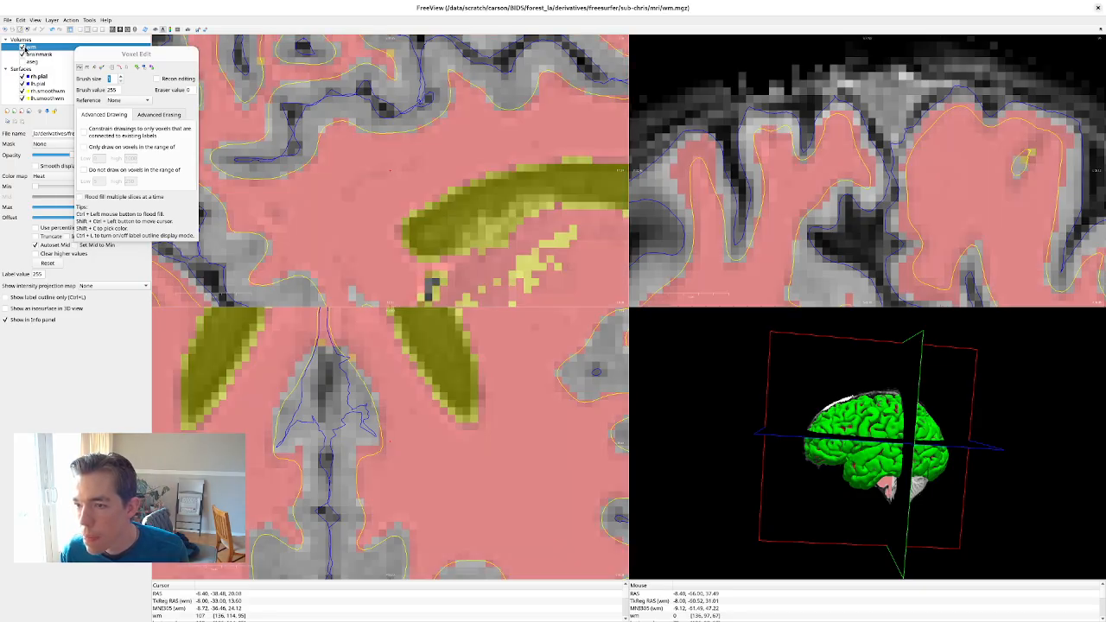
left_click(23, 47)
left_click(23, 46)
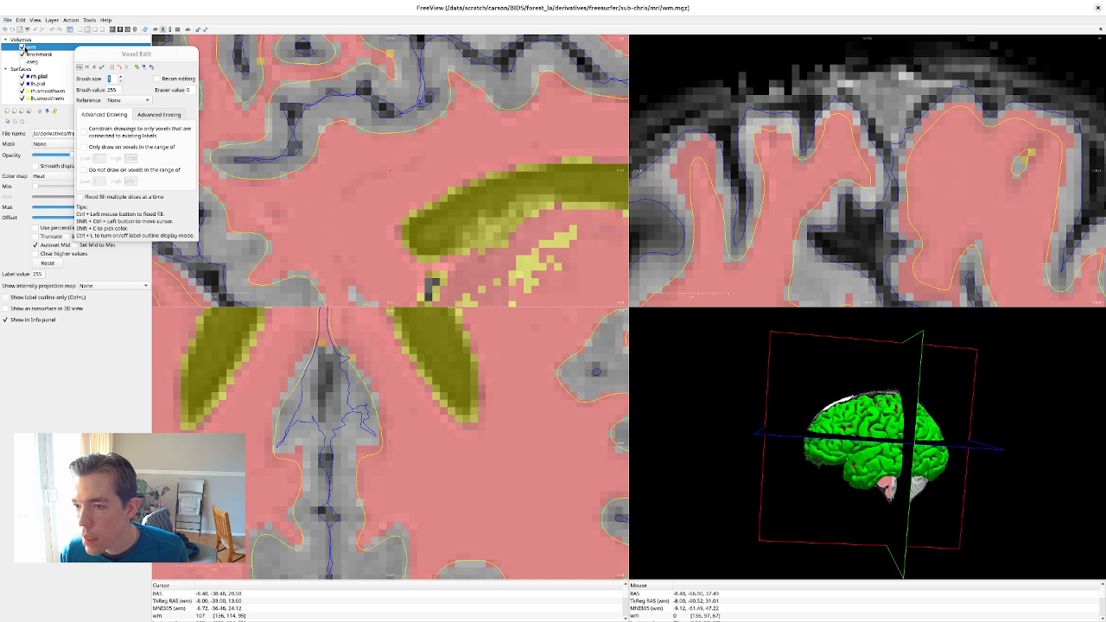
- Compare neighbouring coronal slices with the wm overlay on and off to examine the mask and surfaces at the gyral crowns
left_click(22, 47)
left_click(22, 46)
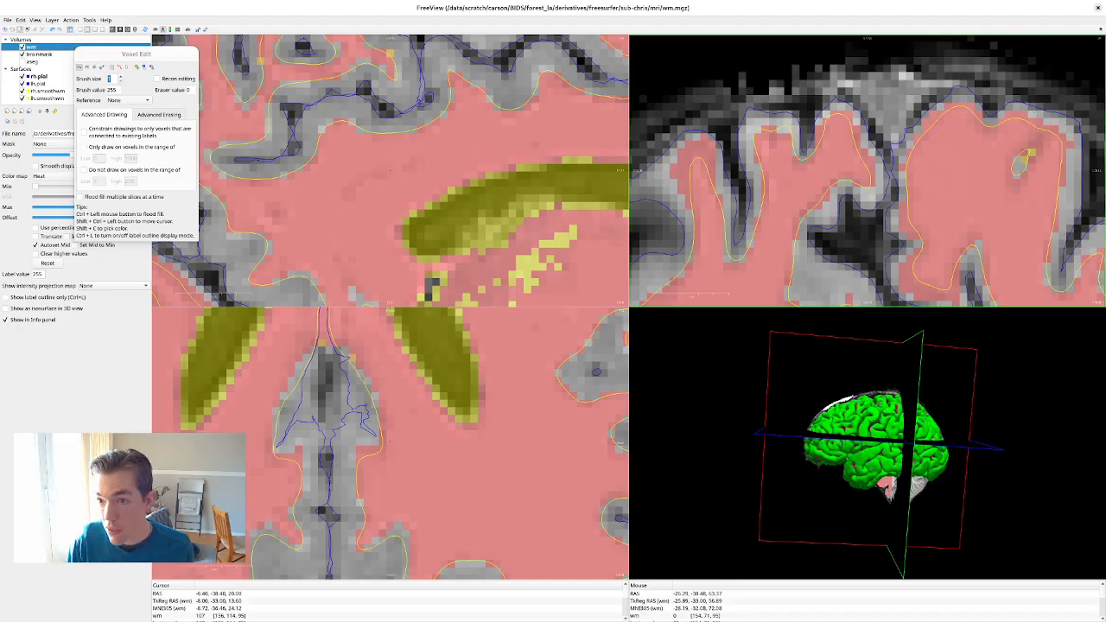
key("Up")
key("Down")
key("Down")
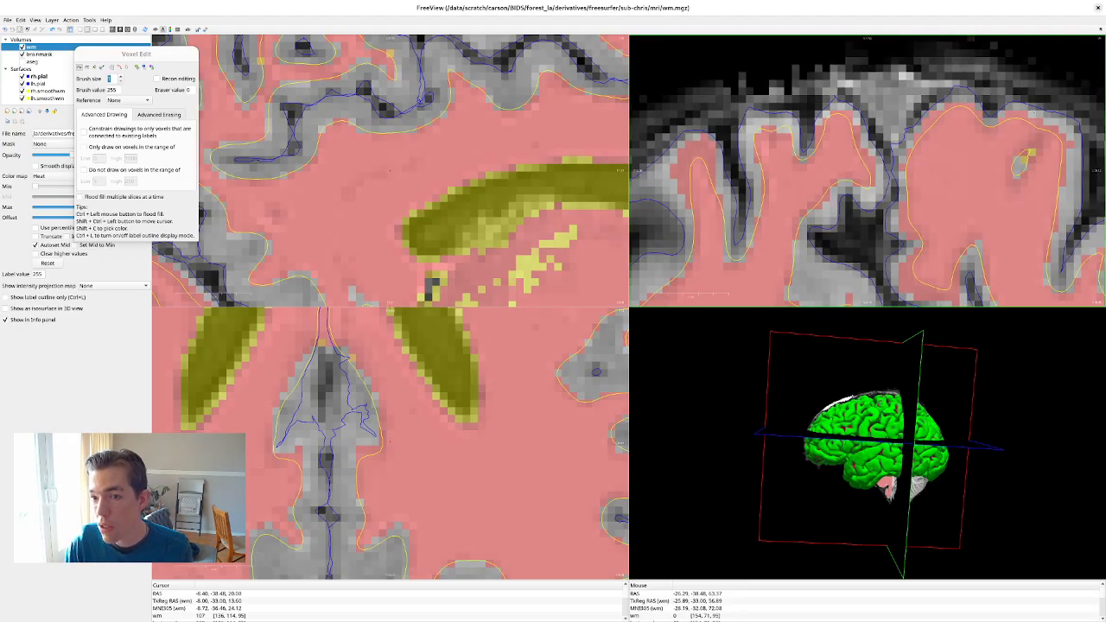
key("Up")
key("Down")
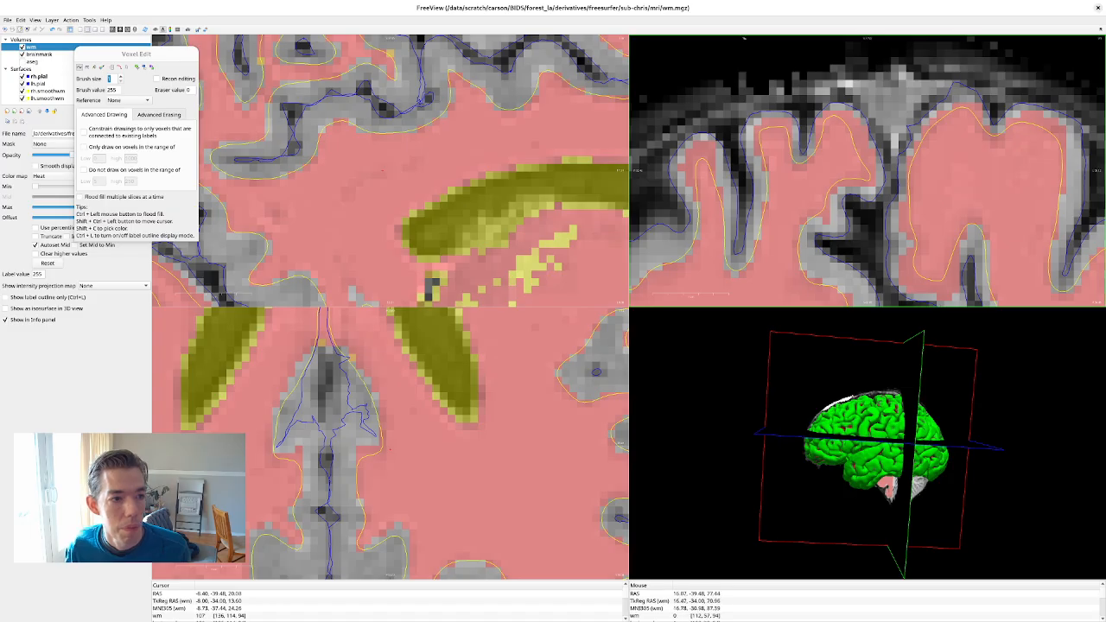
left_click(21, 46)
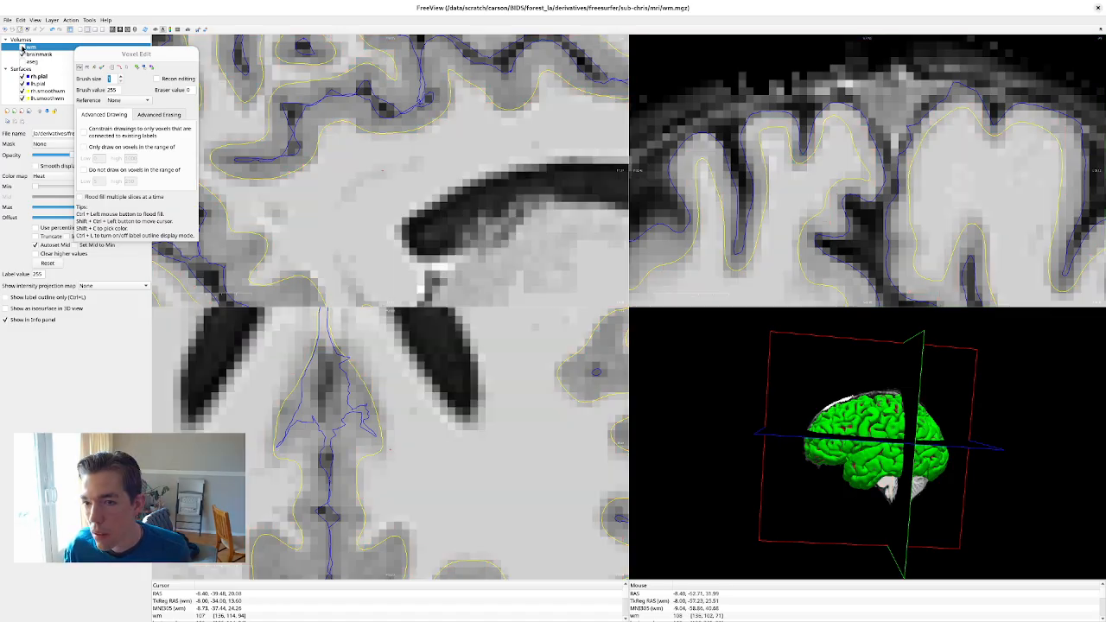
left_click(22, 47)
left_click(21, 46)
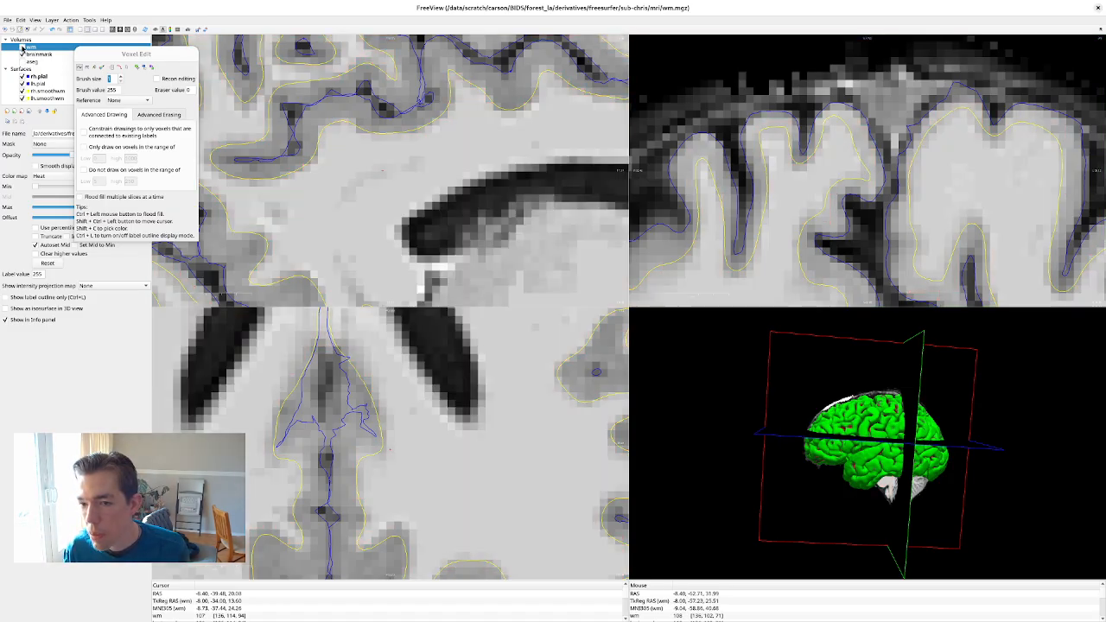
left_click(22, 47)
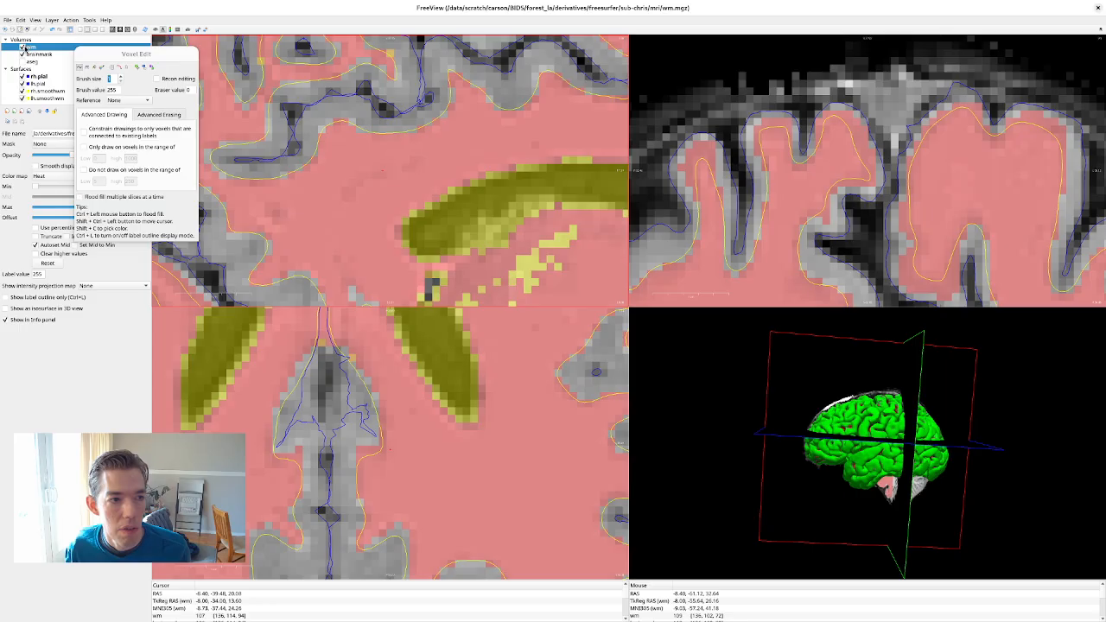
left_click(22, 48)
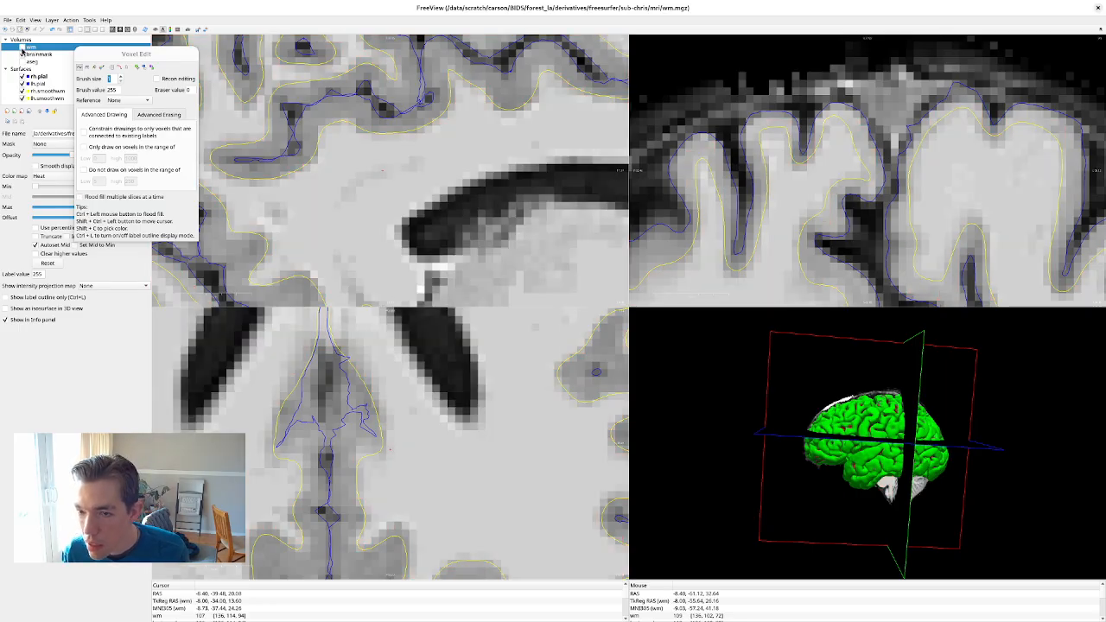
left_click(21, 48)
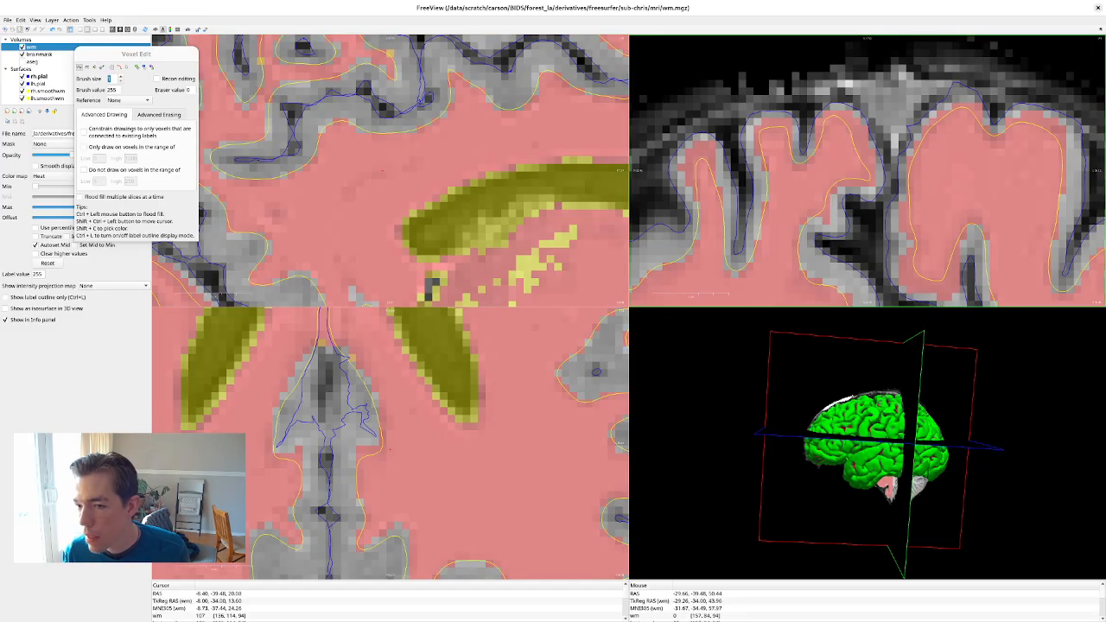
- Examine the wm mask along the medial cortex above the ventricles with the overlay on and off, and across the whole coronal slice
middle_click_drag(936, 217, 905, 61)
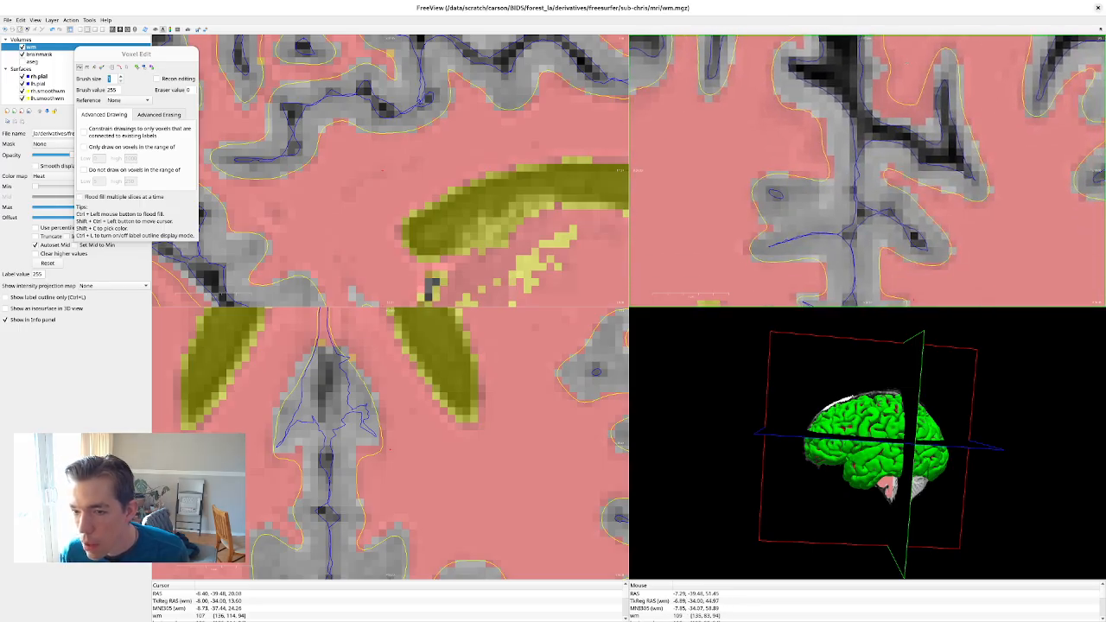
middle_click_drag(903, 229, 838, 136)
middle_click_drag(877, 211, 873, 173)
middle_click_drag(829, 144, 891, 228)
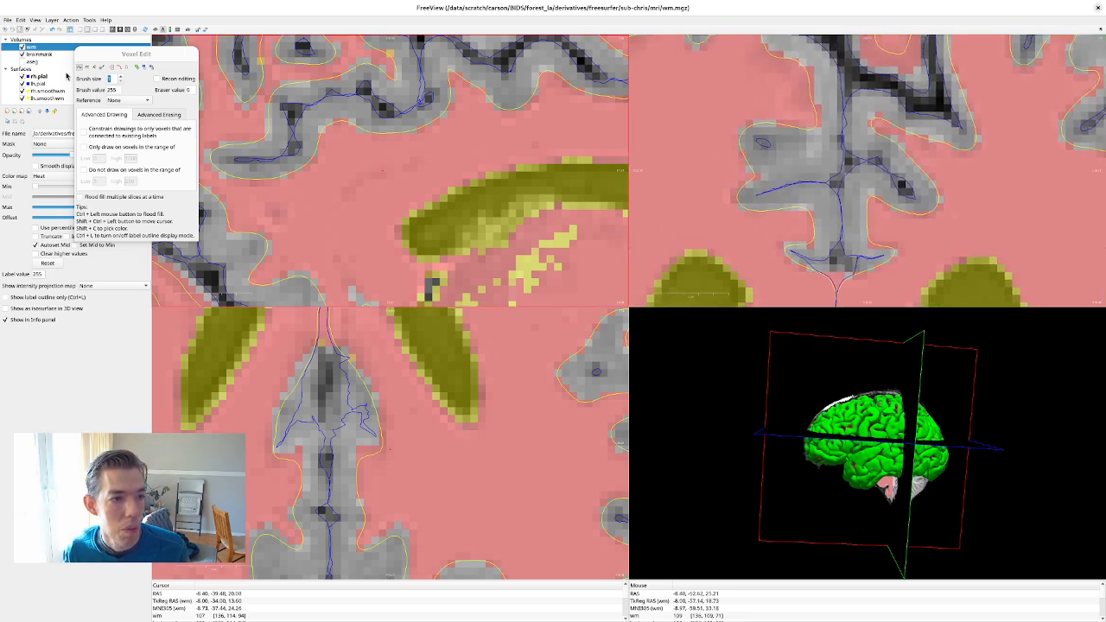
left_click(22, 48)
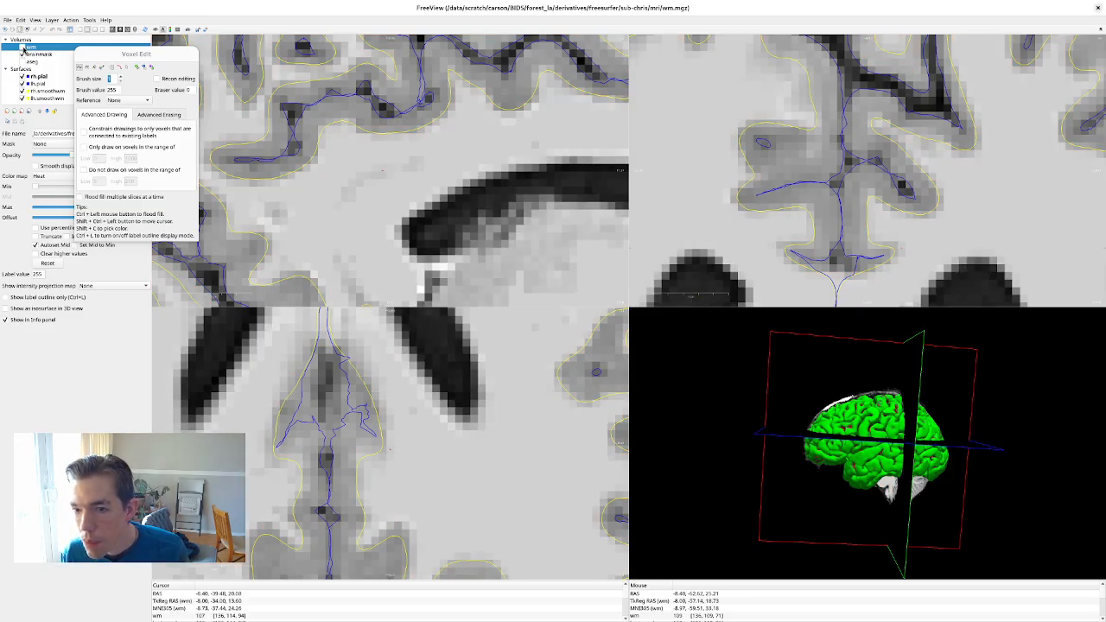
left_click(22, 47)
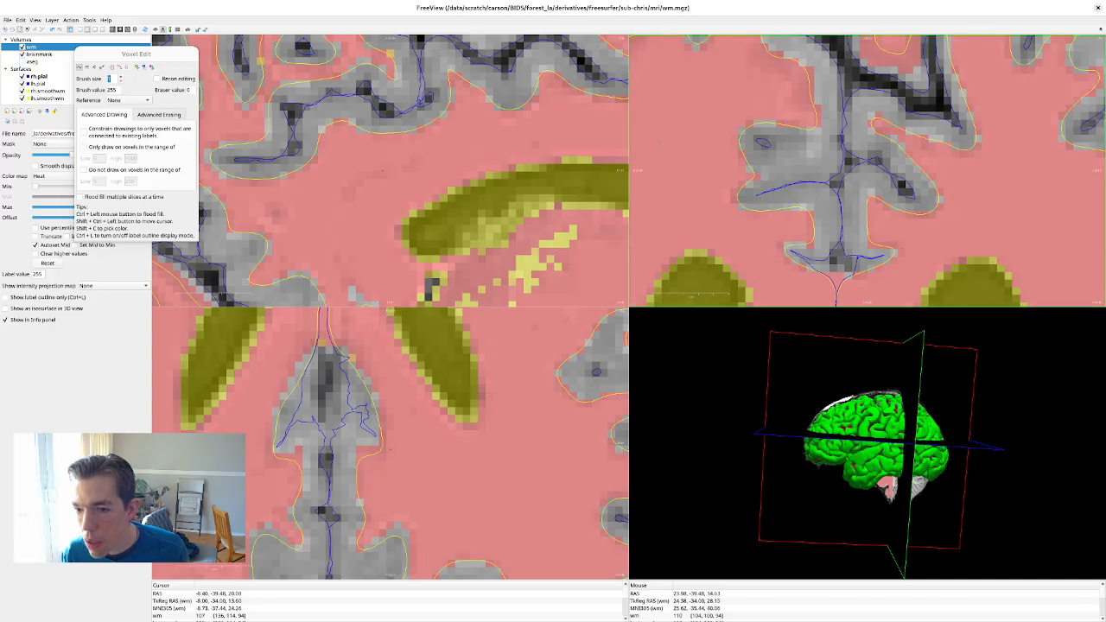
scroll(969, 127, "down", 6)
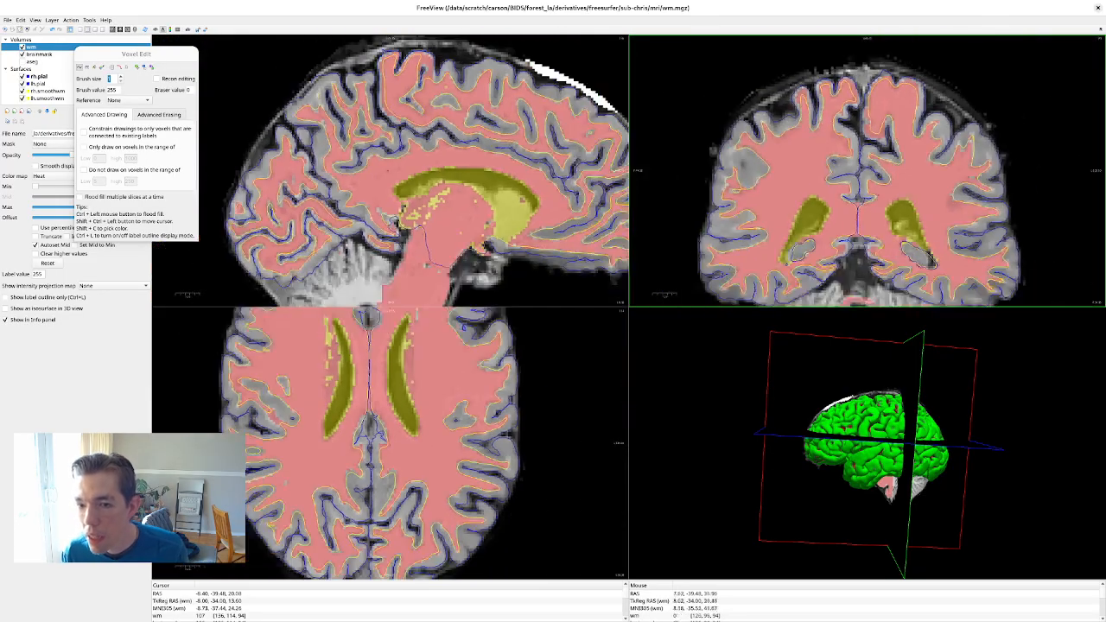
middle_click_drag(813, 186, 743, 189)
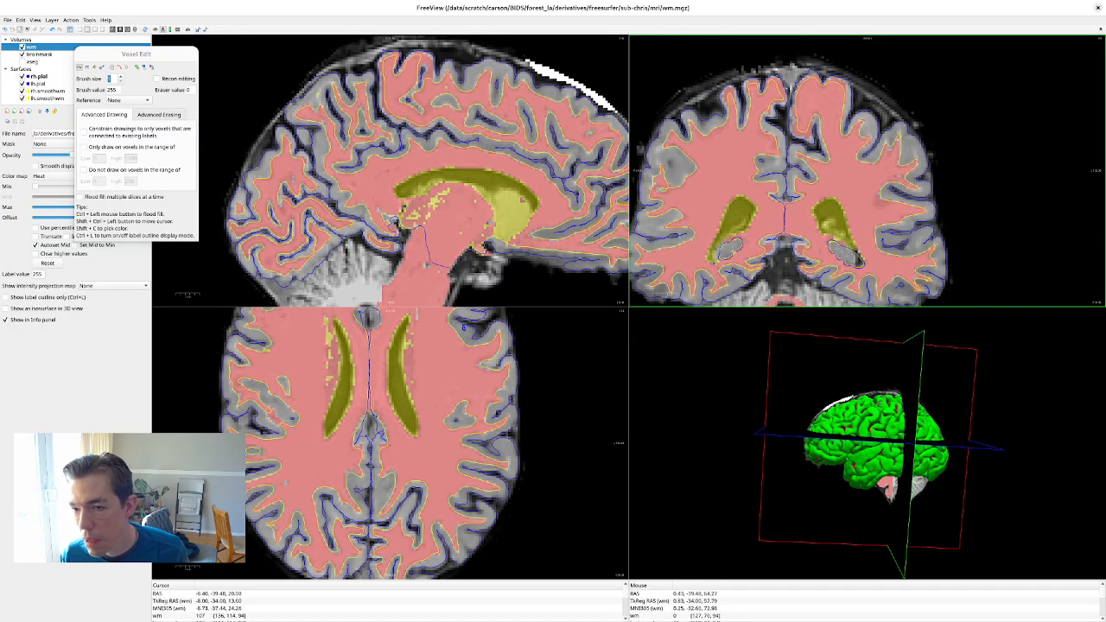
scroll(858, 258, "up", 3)
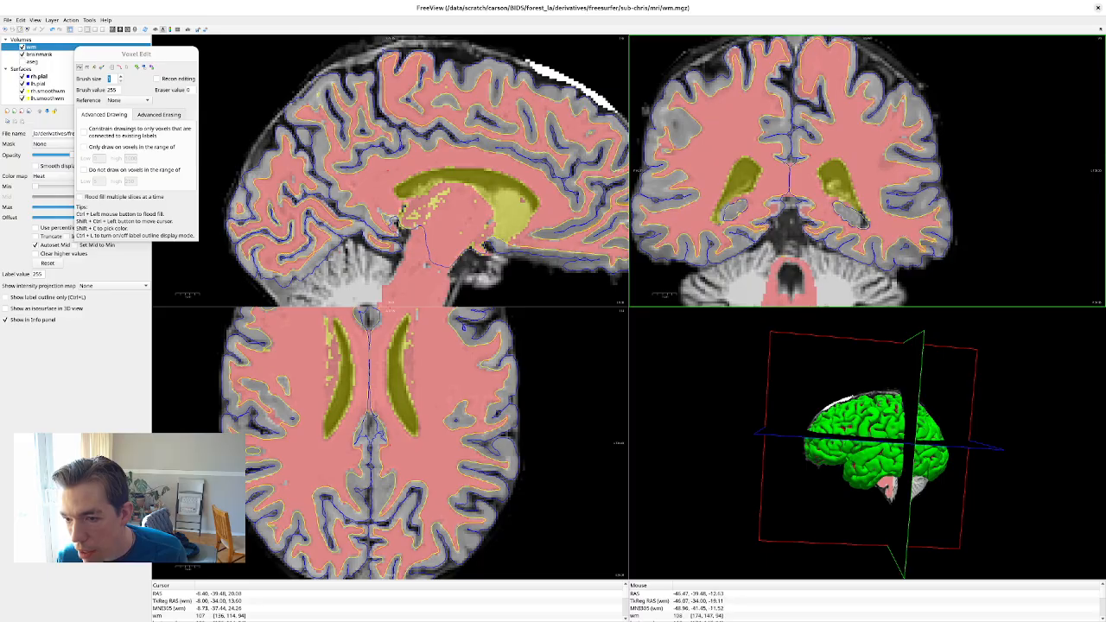
scroll(861, 246, "down", 3)
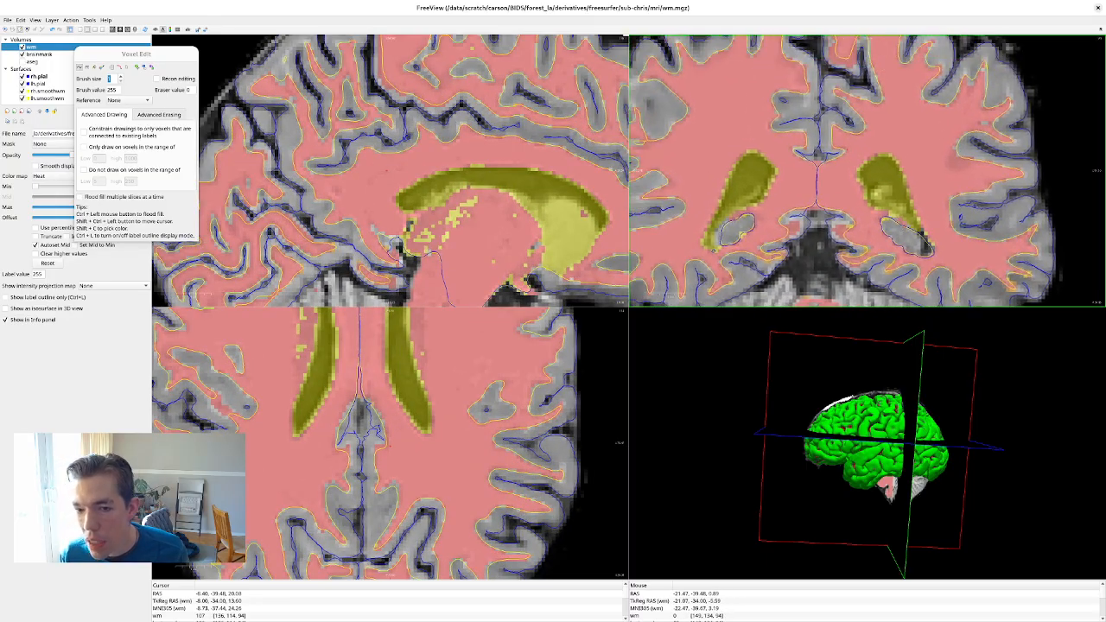
scroll(793, 131, "down", 1)
middle_click_drag(794, 131, 775, 162)
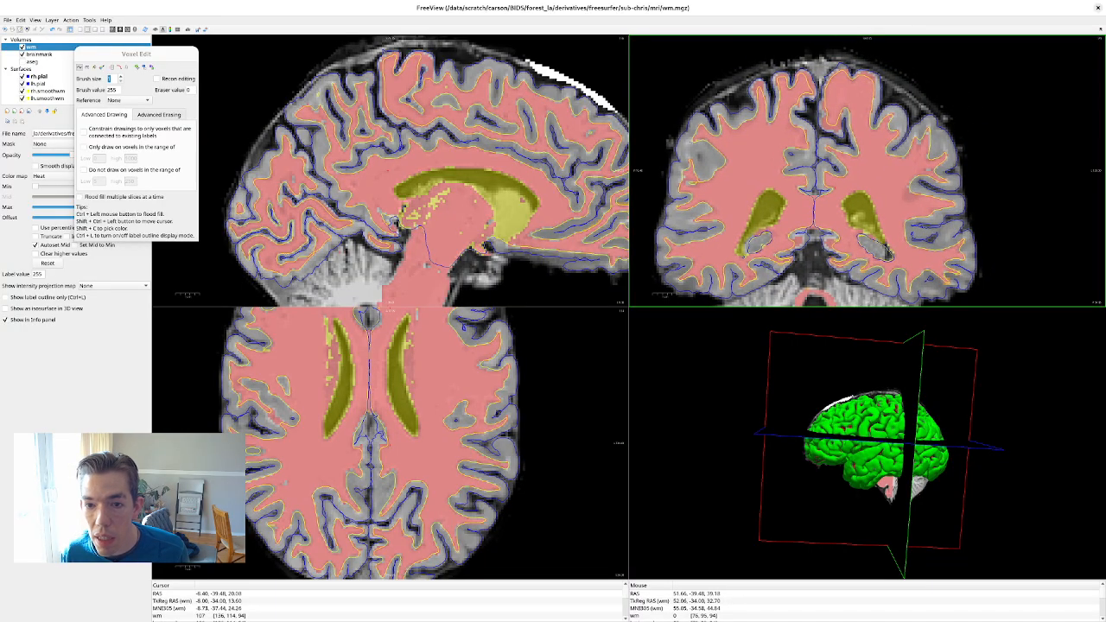
- Check the lateral right-hemisphere cortex without the wm overlay, and paint wm voxels into the thin strand above the enclosed grey matter
scroll(886, 252, "up", 3)
scroll(868, 171, "up", 3)
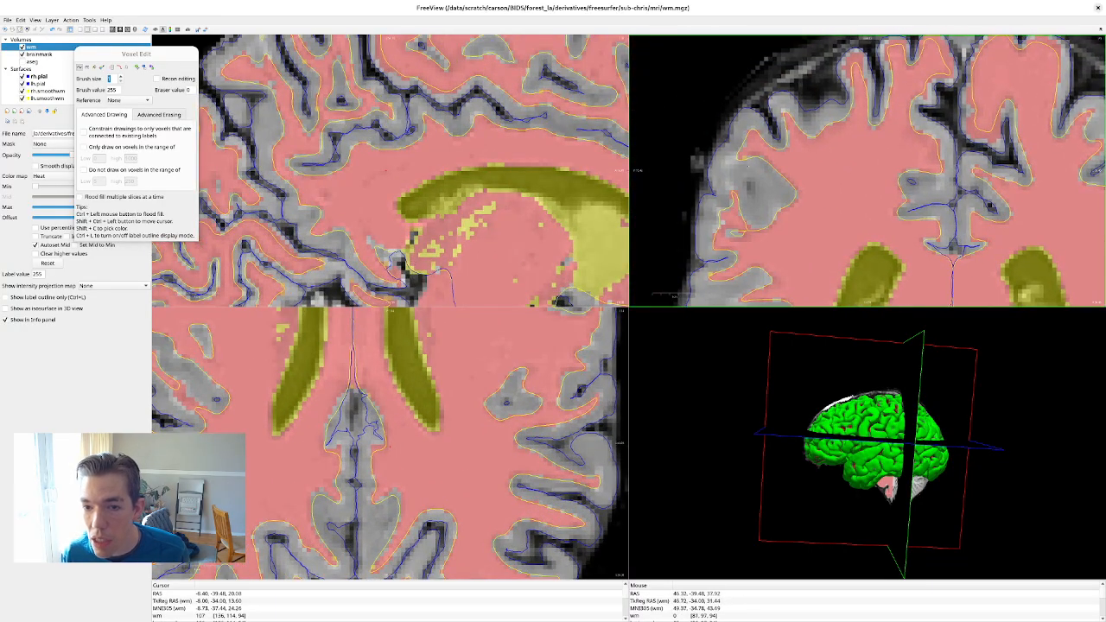
middle_click_drag(794, 172, 766, 152)
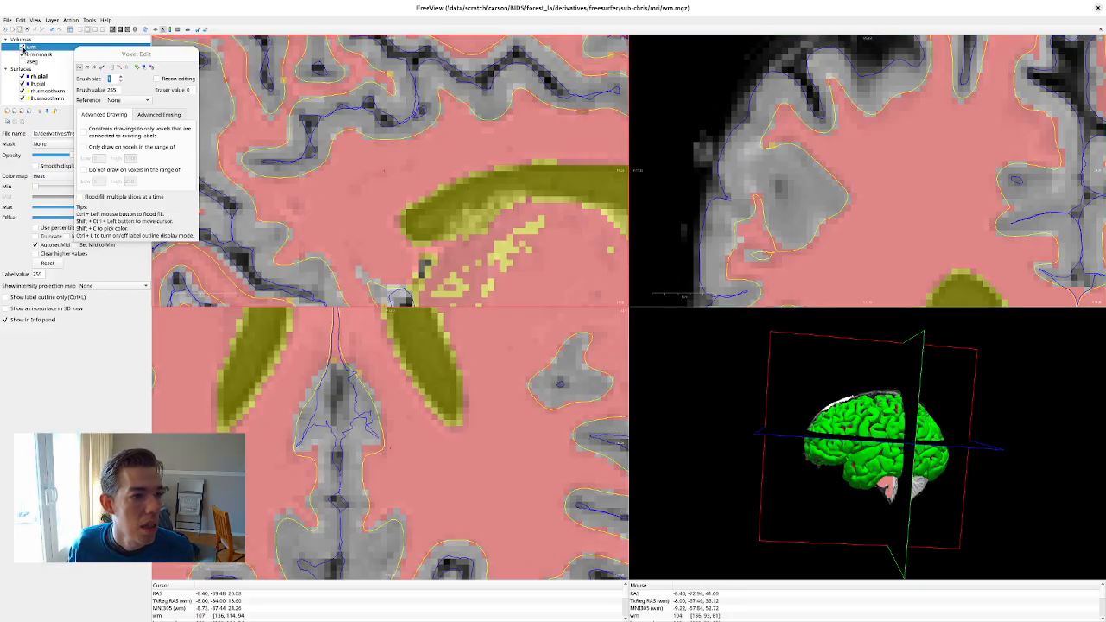
left_click(22, 48)
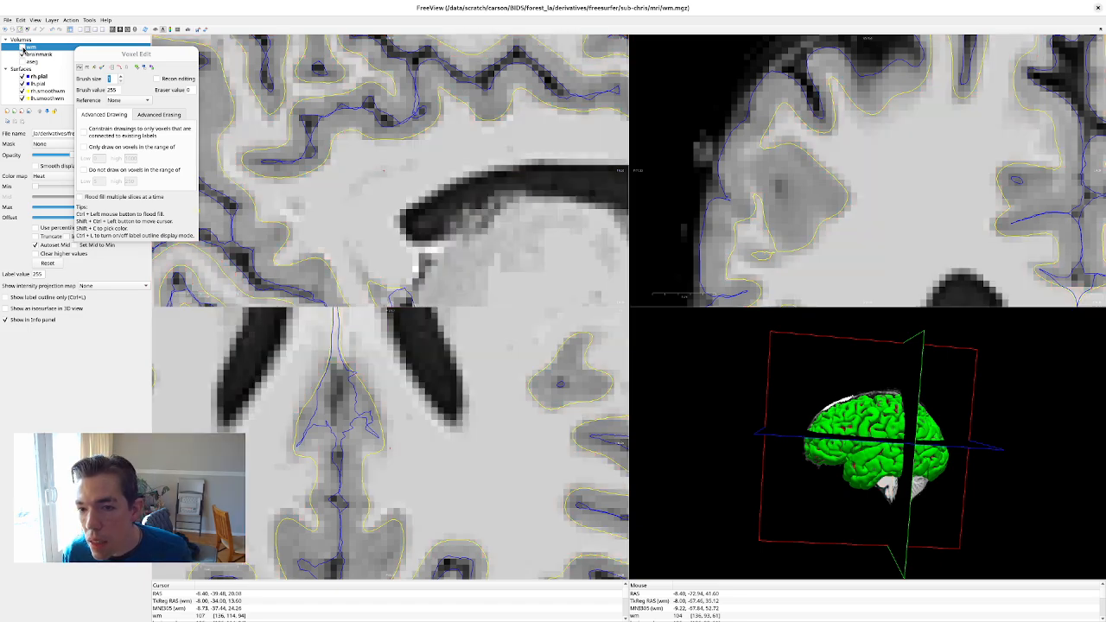
left_click(21, 48)
left_click(22, 48)
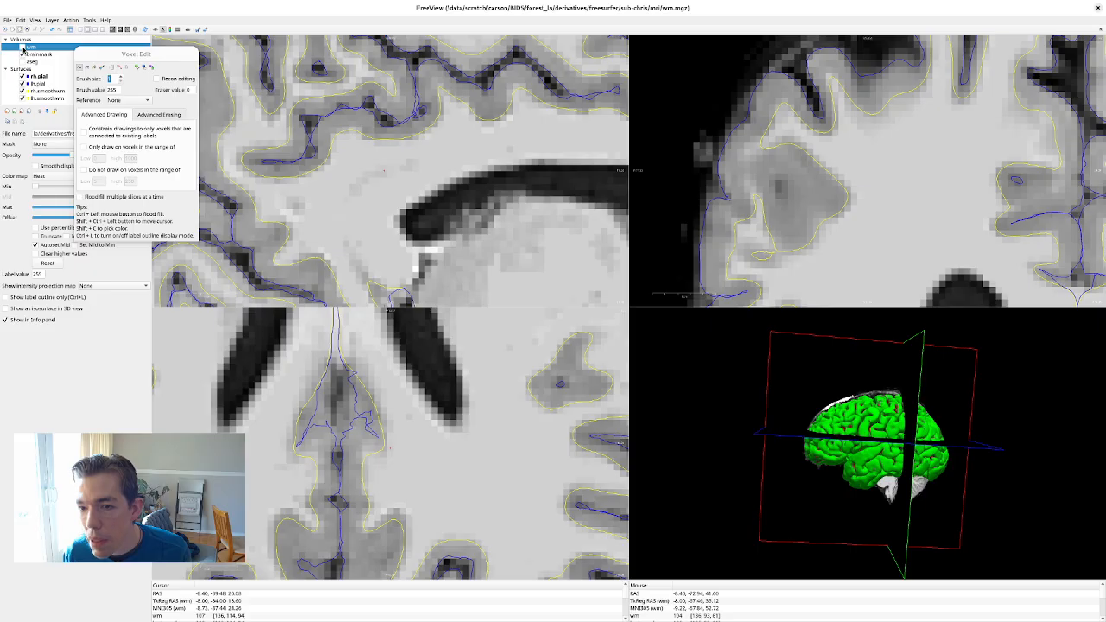
left_click(21, 47)
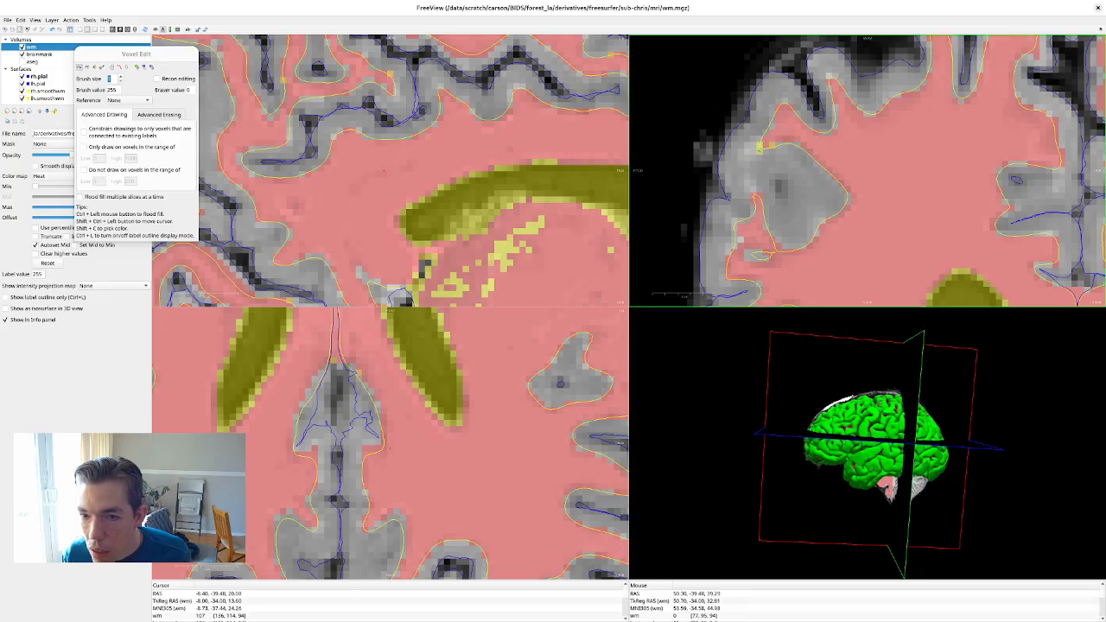
left_click_drag(760, 147, 767, 134)
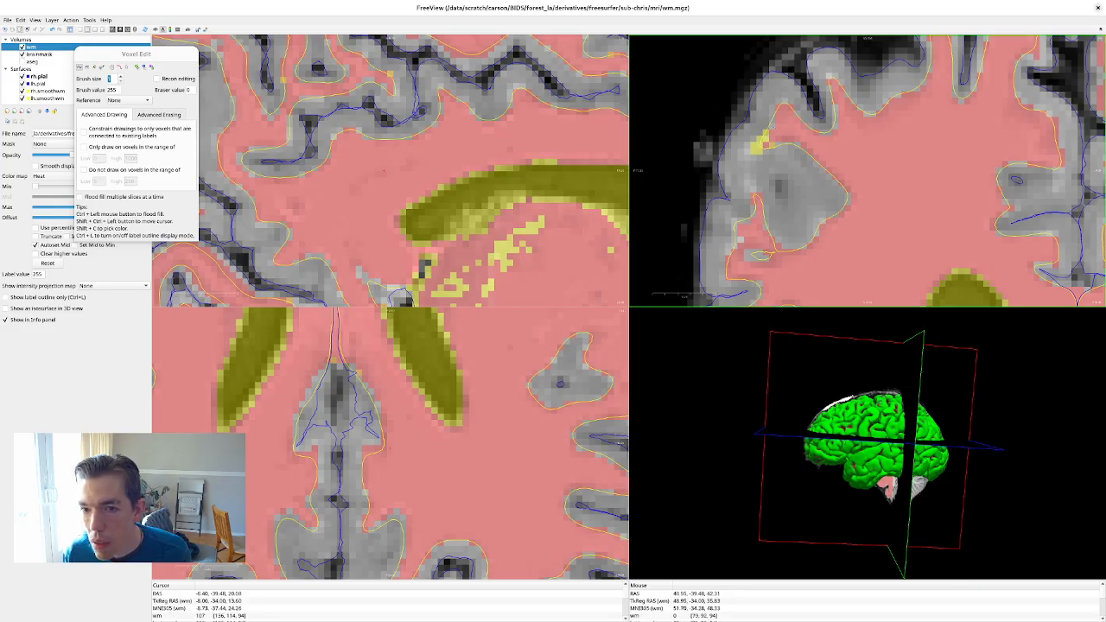
- Review the whole coronal section and step through the adjacent anterior slices to inspect the wm mask around the edited region
scroll(755, 121, "down", 7)
middle_click_drag(1035, 235, 900, 204)
scroll(900, 204, "down", 1)
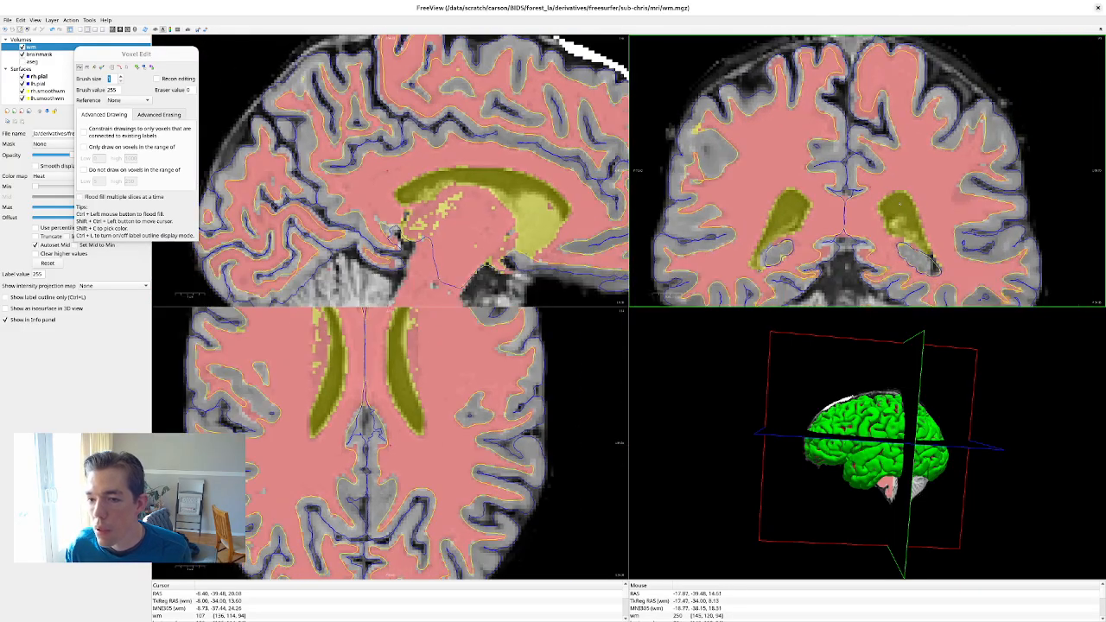
scroll(899, 204, "down", 2)
key("Up")
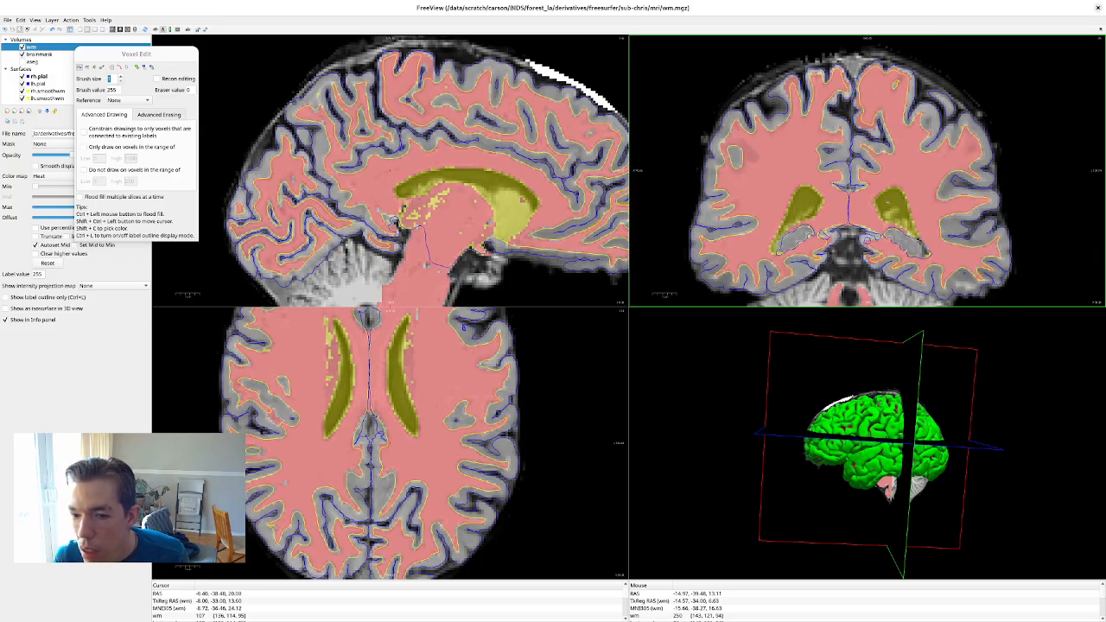
key("Up")
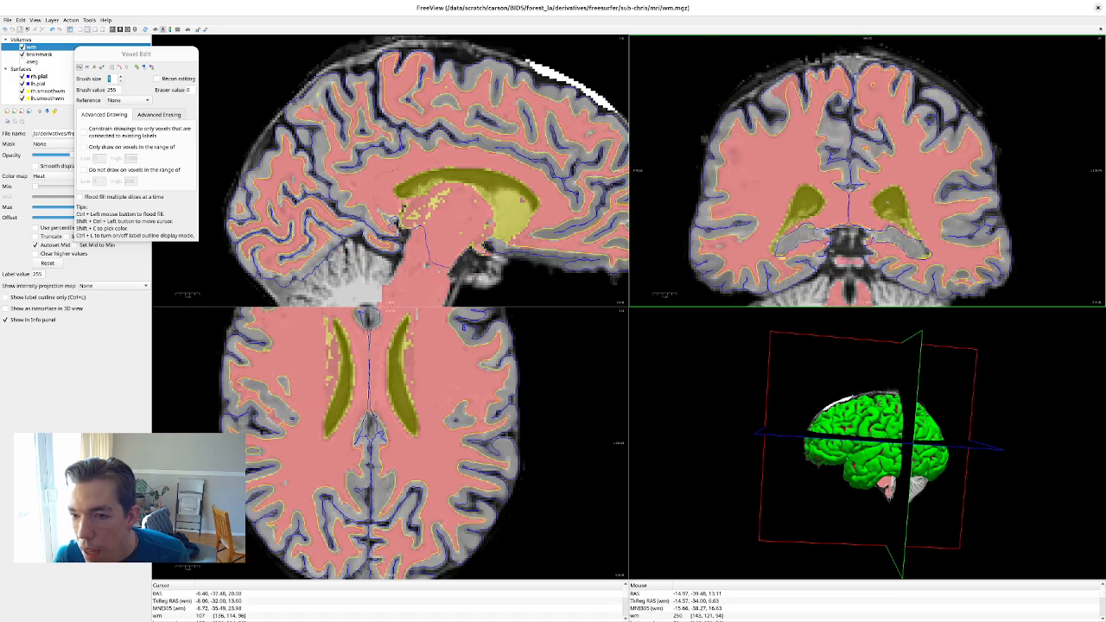
key("Down")
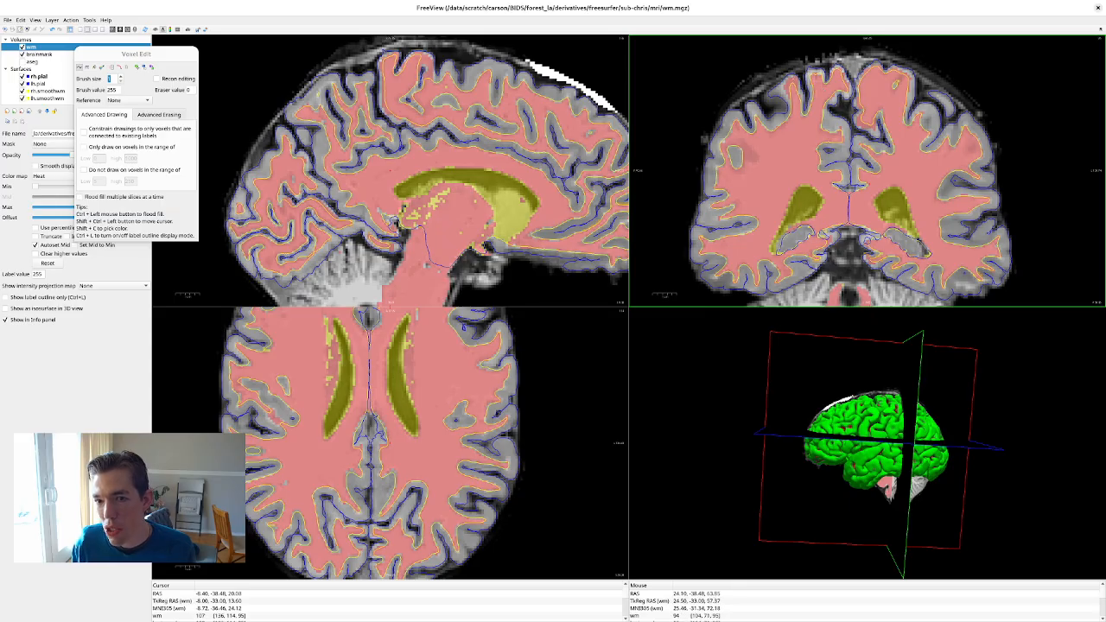
- Examine how closely the wm mask and surfaces fit the tops of the right-hemisphere gyri in the coronal slice
scroll(790, 69, "up", 3)
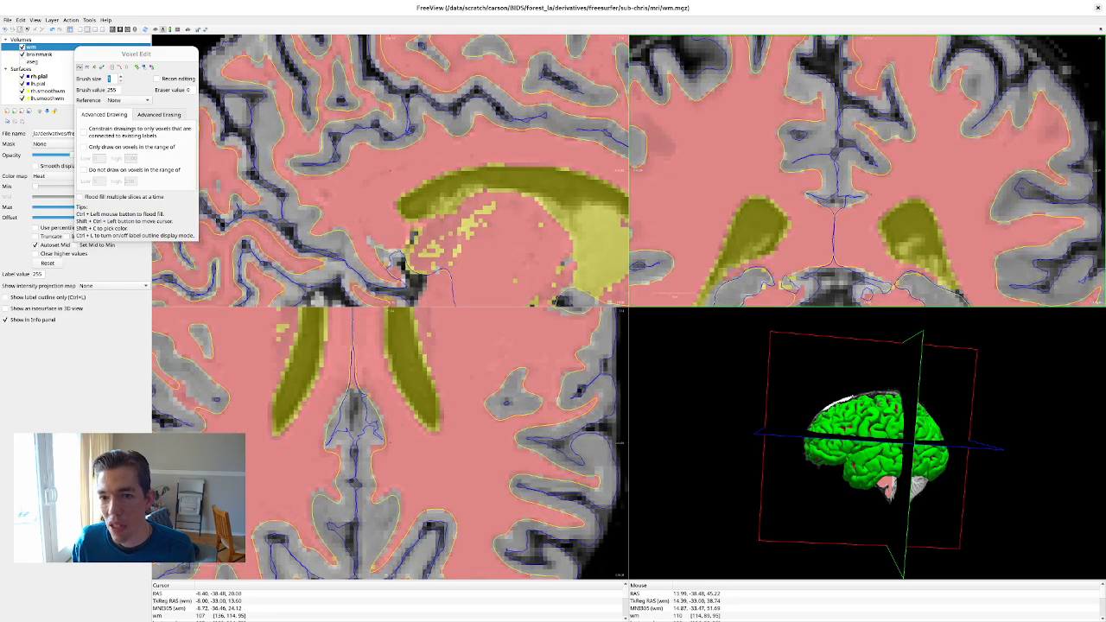
middle_click_drag(789, 69, 874, 237)
scroll(815, 174, "up", 4)
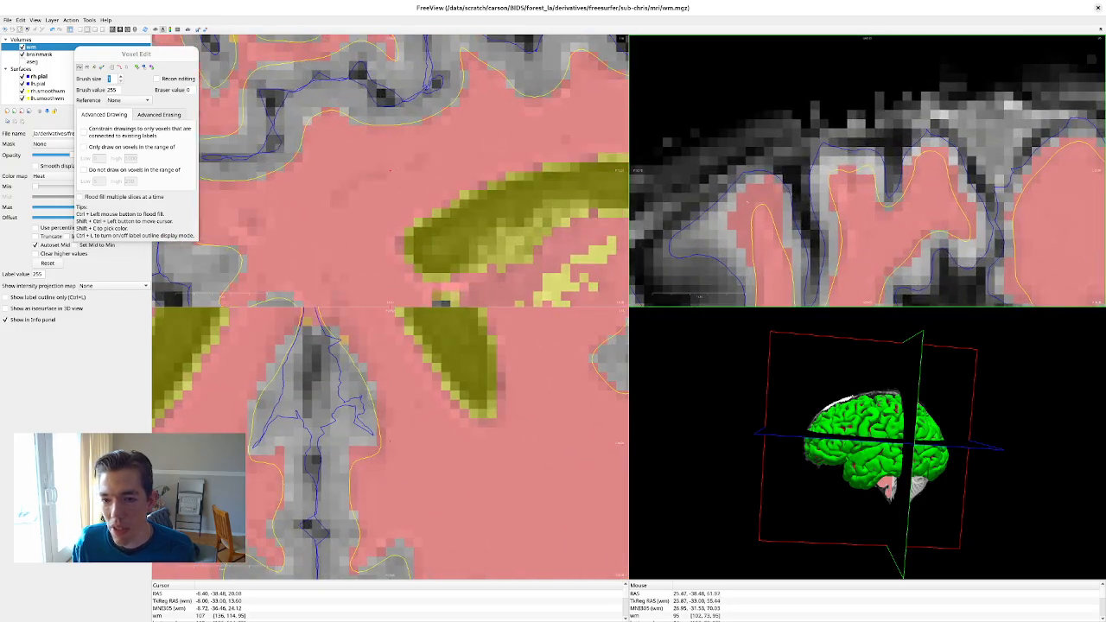
middle_click_drag(775, 199, 798, 171)
scroll(796, 171, "up", 2)
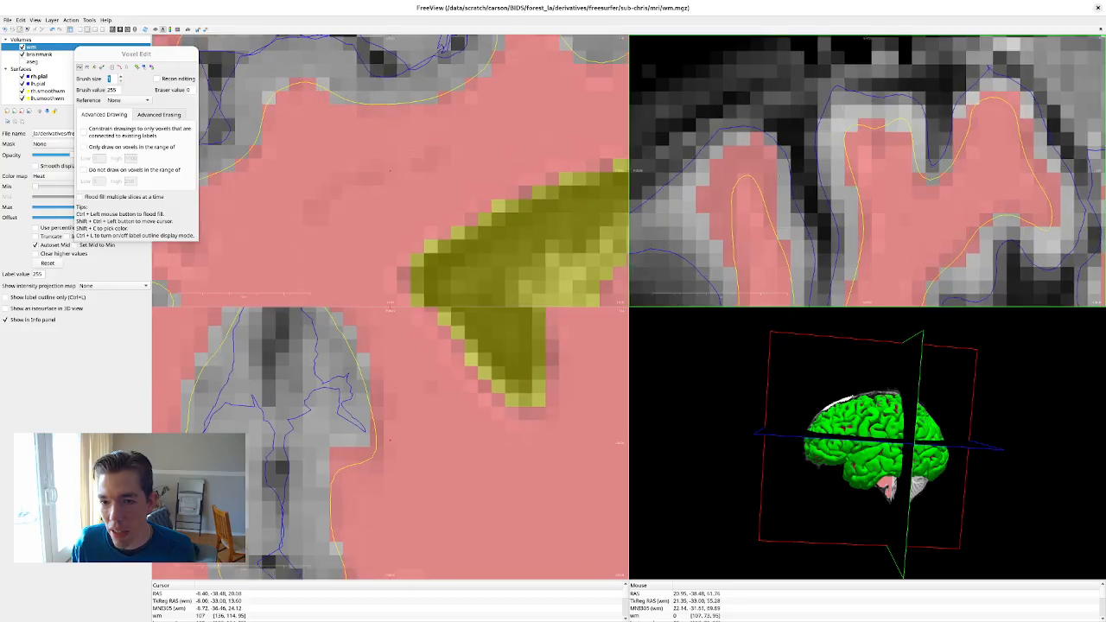
left_click_drag(780, 177, 833, 106)
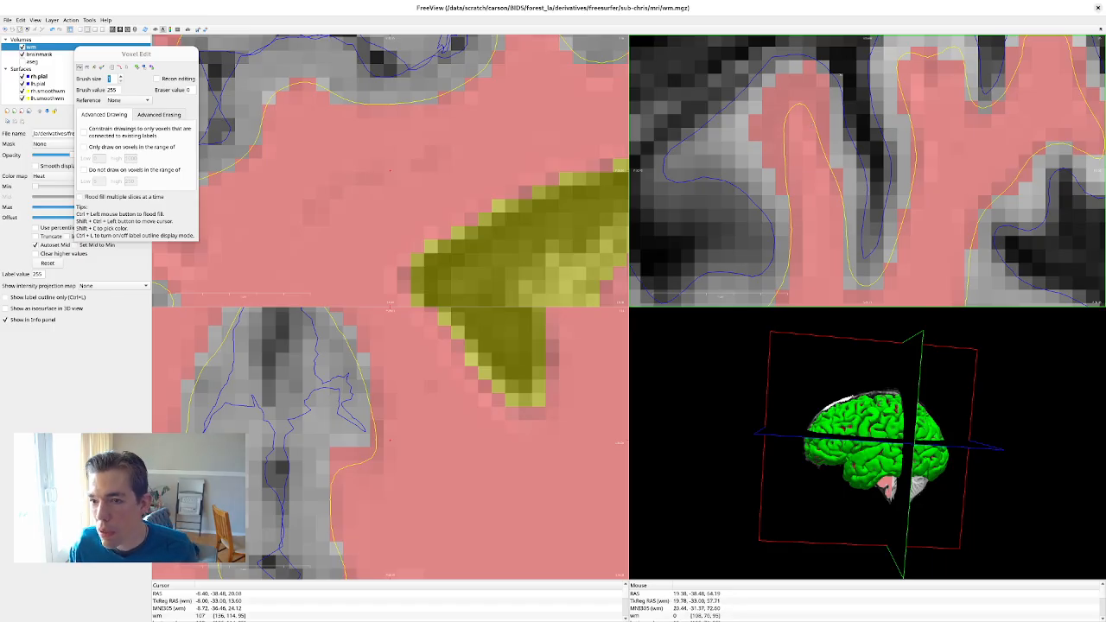
scroll(915, 125, "down", 4)
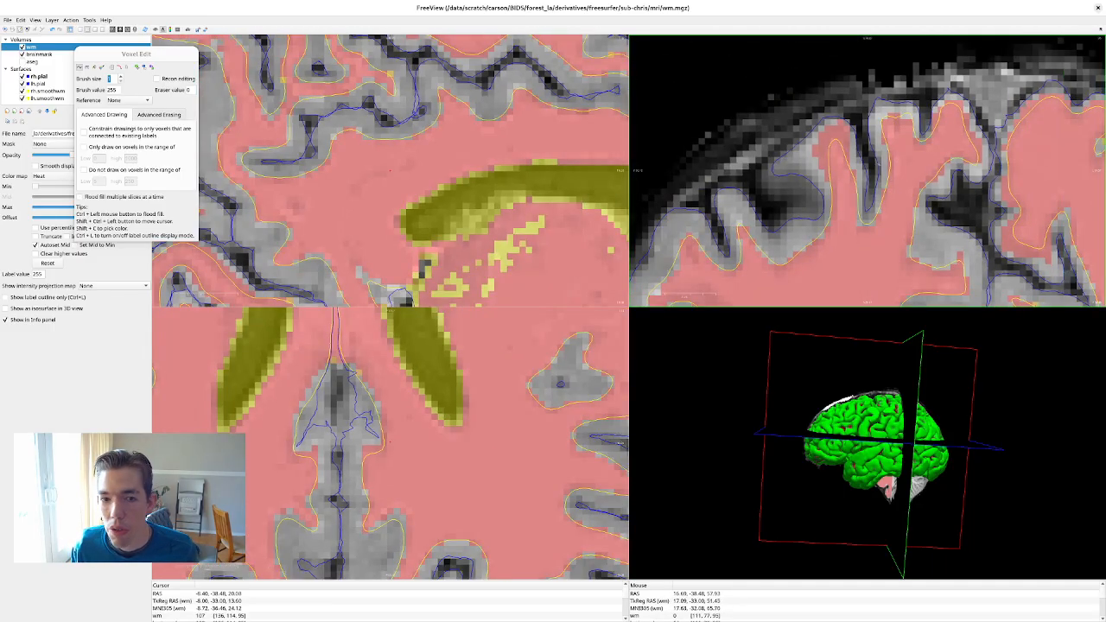